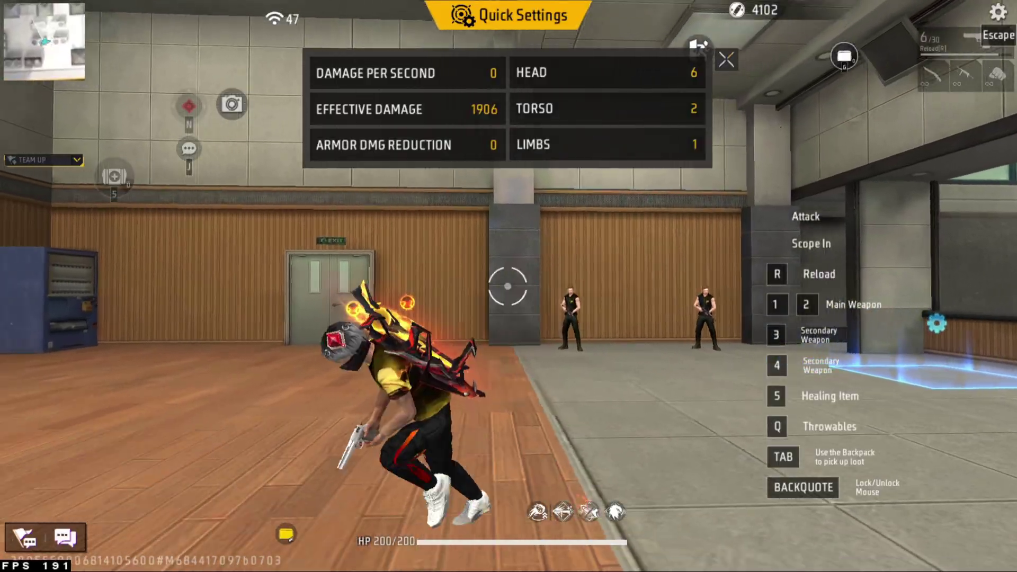
click(507, 286)
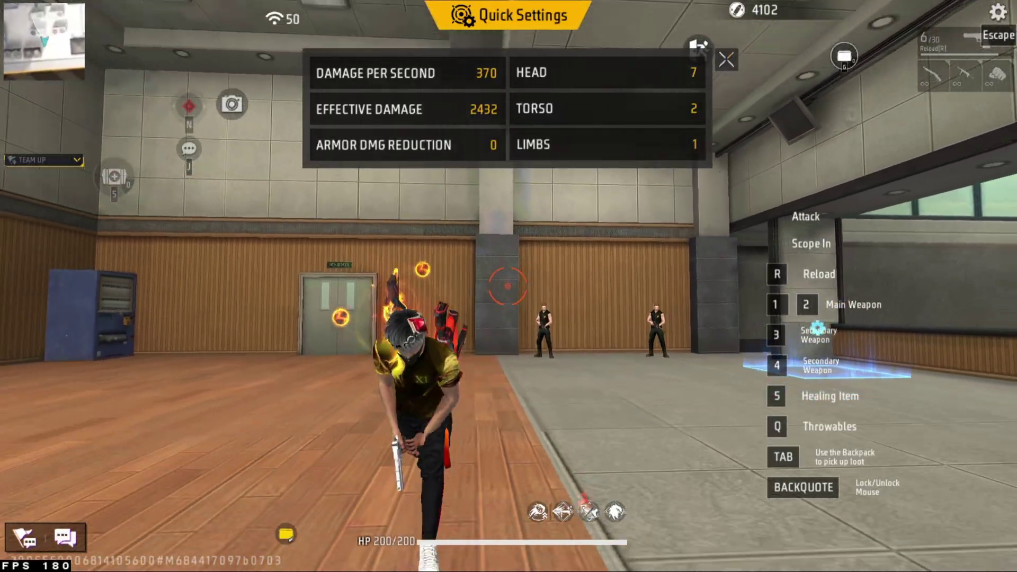
click(507, 286)
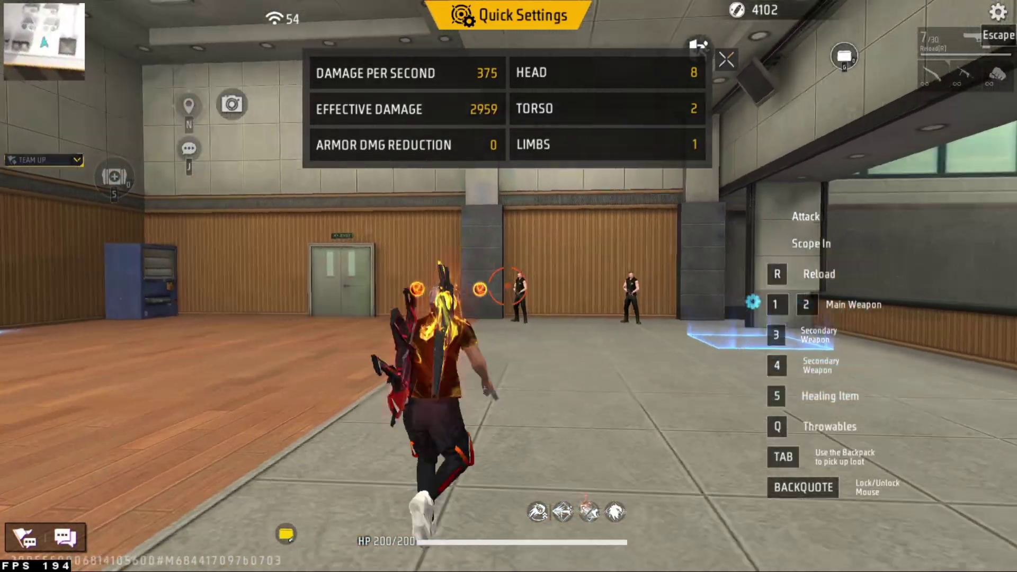
click(508, 286)
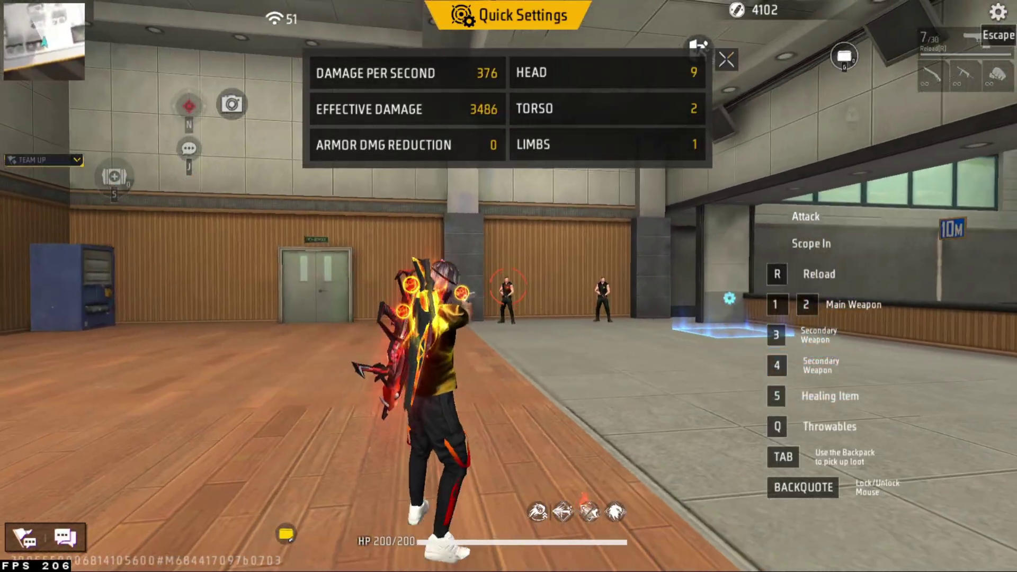
click(508, 286)
key(1)
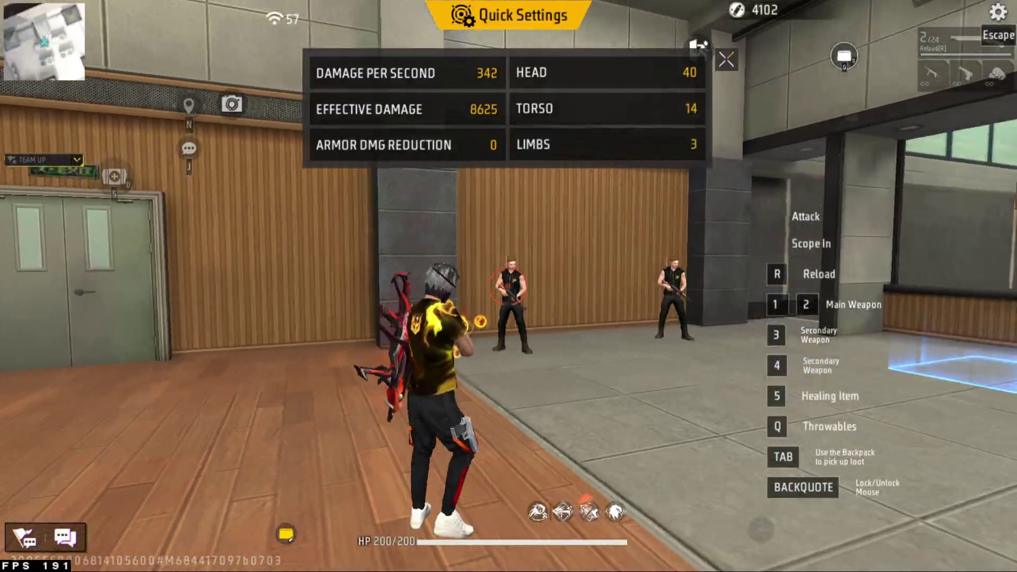
click(507, 286)
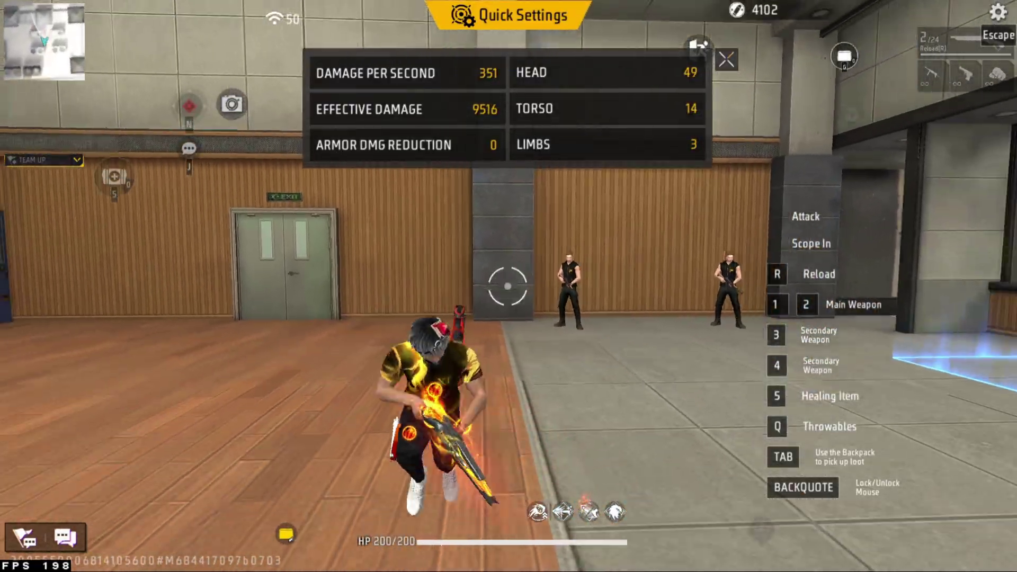
click(508, 286)
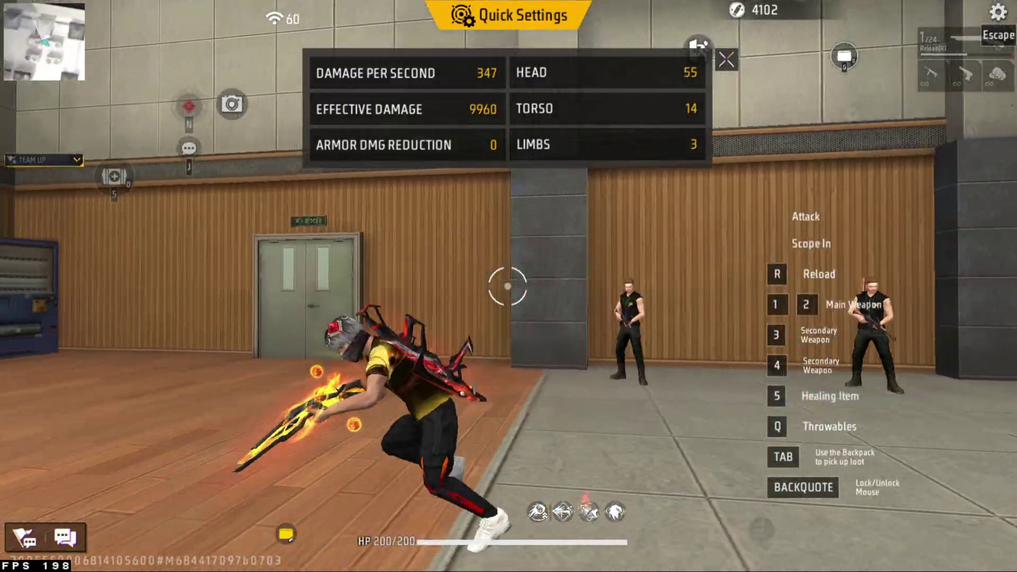
click(508, 287)
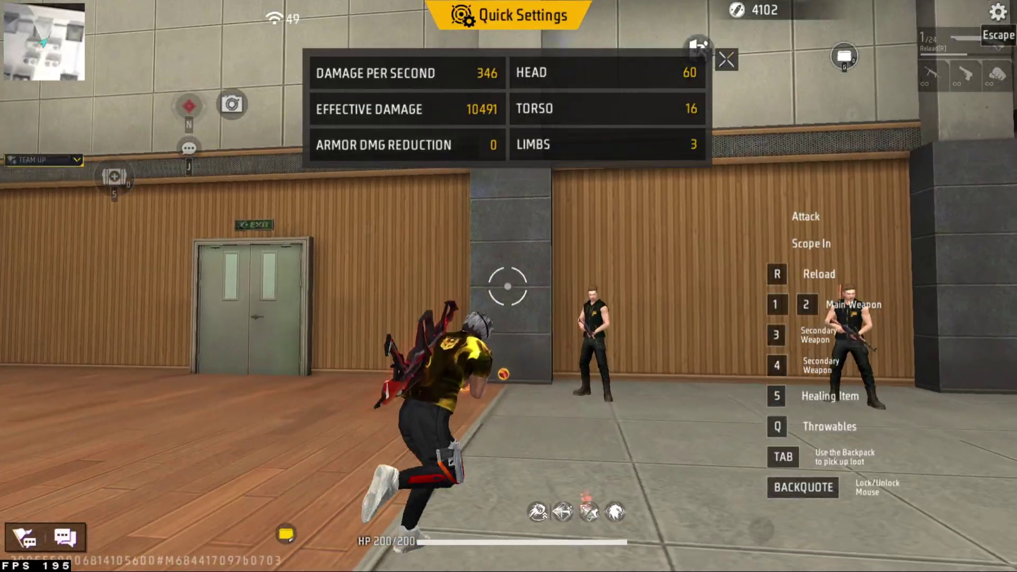
click(508, 286)
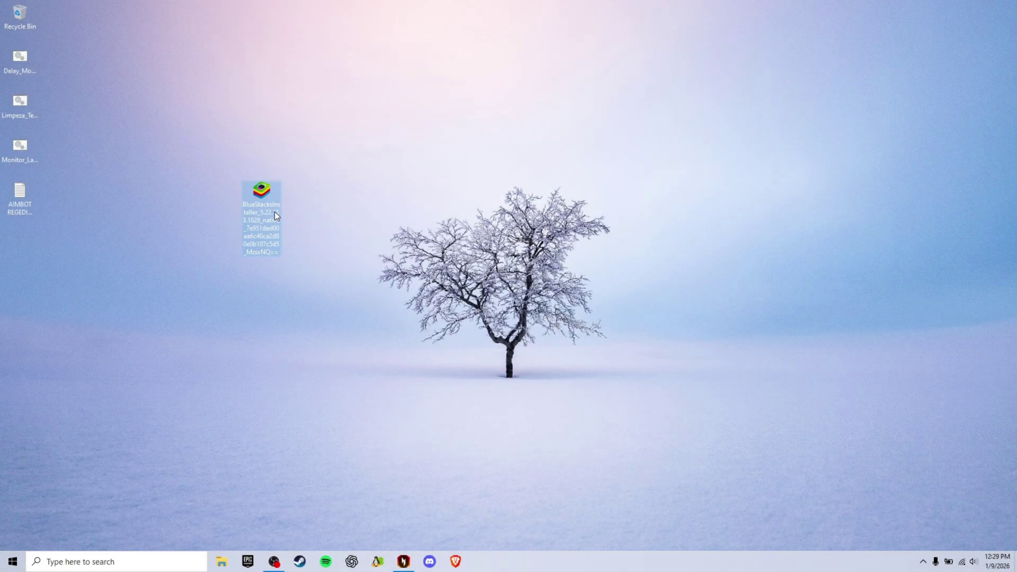
- Run the BlueStacks installer, move its file beneath the other desktop icons, and agree to install in C:\ProgramData\BlueStacks_nxt
double_click(275, 211)
click(522, 290)
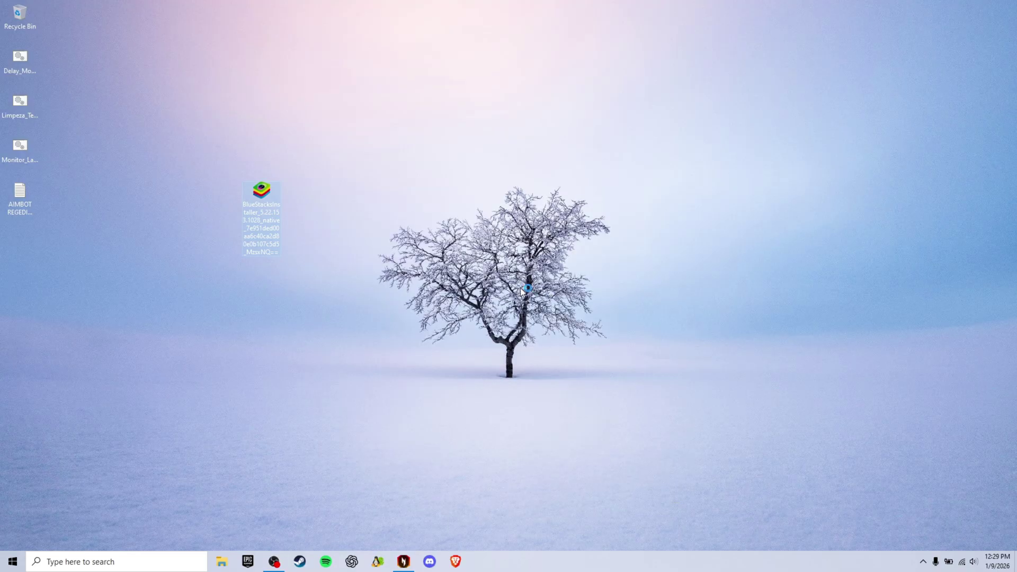
drag(265, 207, 20, 244)
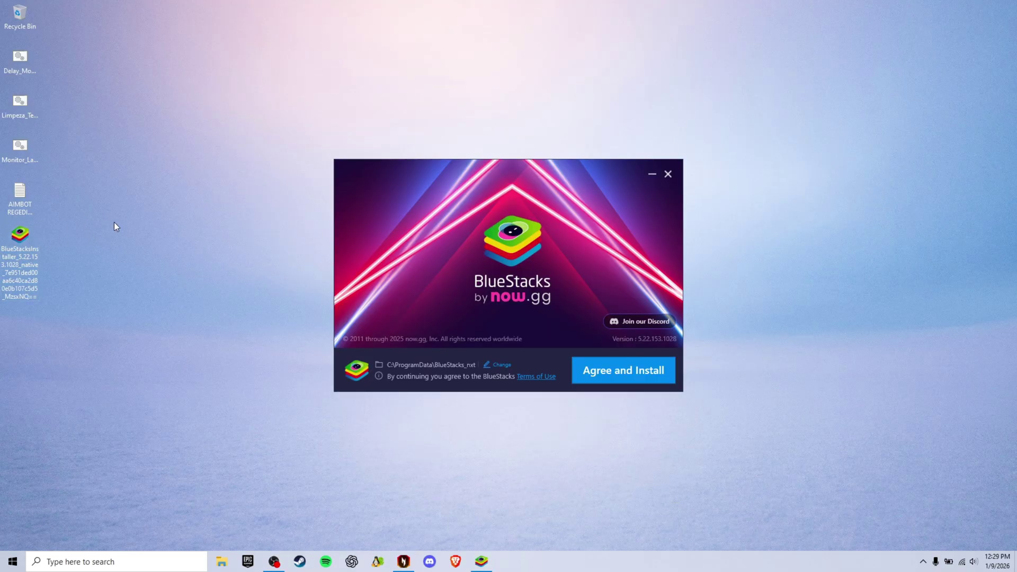
click(602, 372)
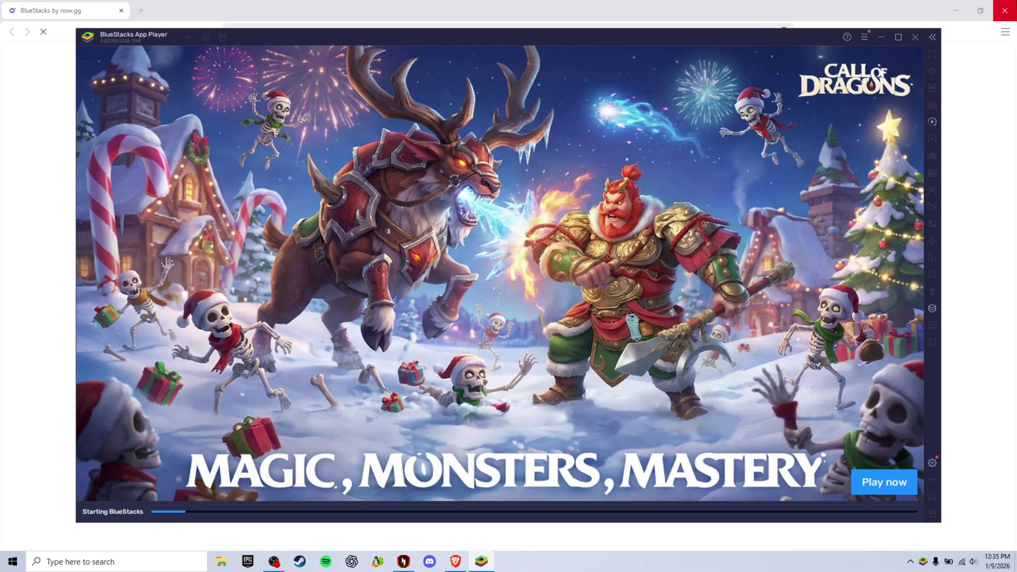
- Close the BlueStacks web page in the browser and refresh the desktop
click(1006, 10)
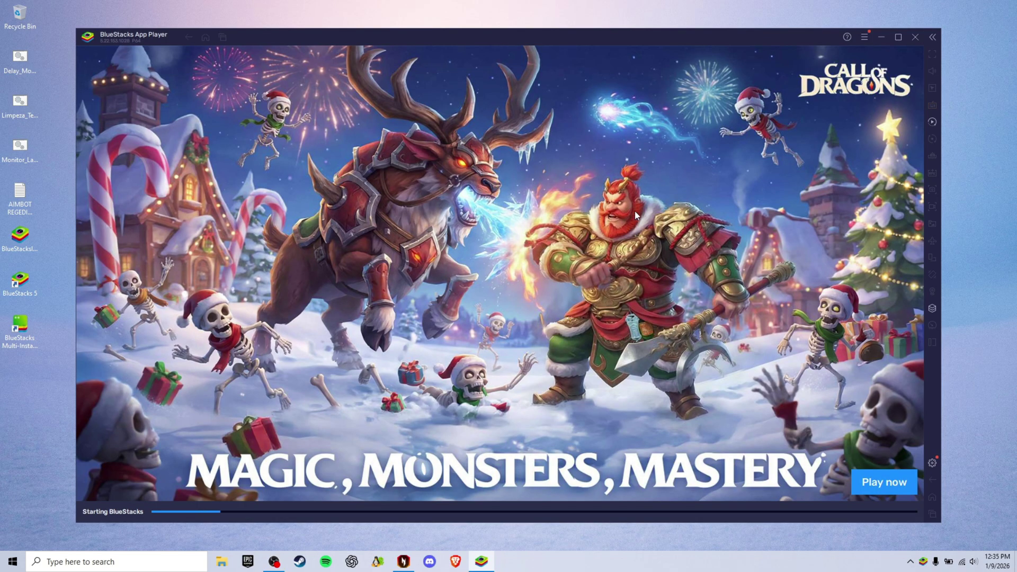
right_click(278, 24)
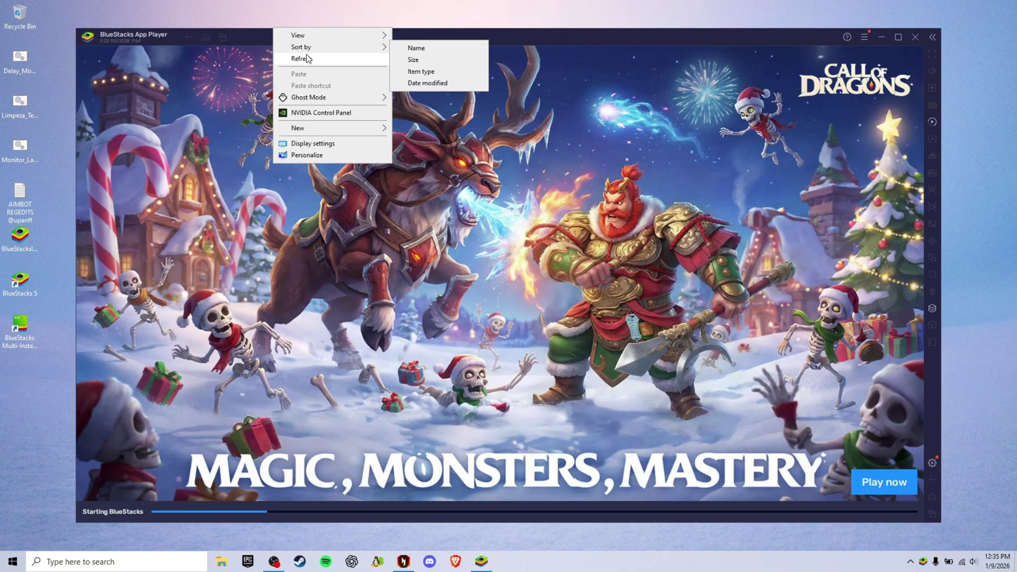
click(366, 64)
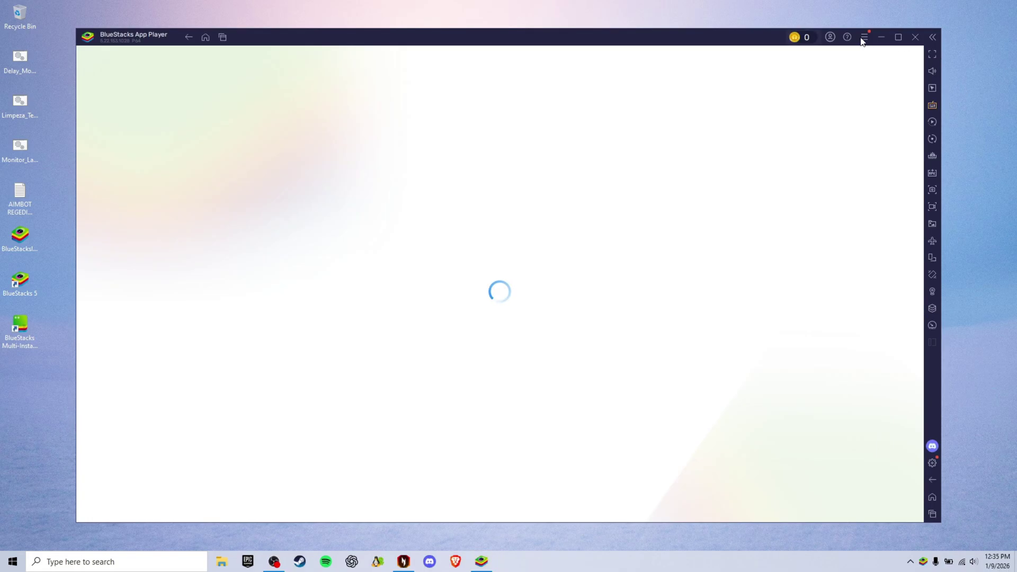
- Open the App Player settings and check the installed version in the About information
click(865, 36)
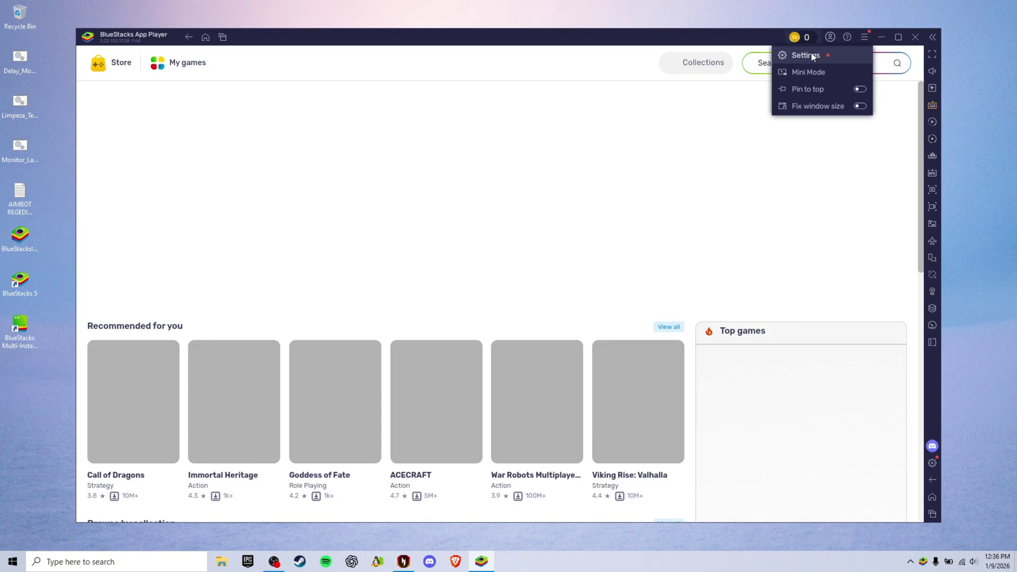
click(812, 55)
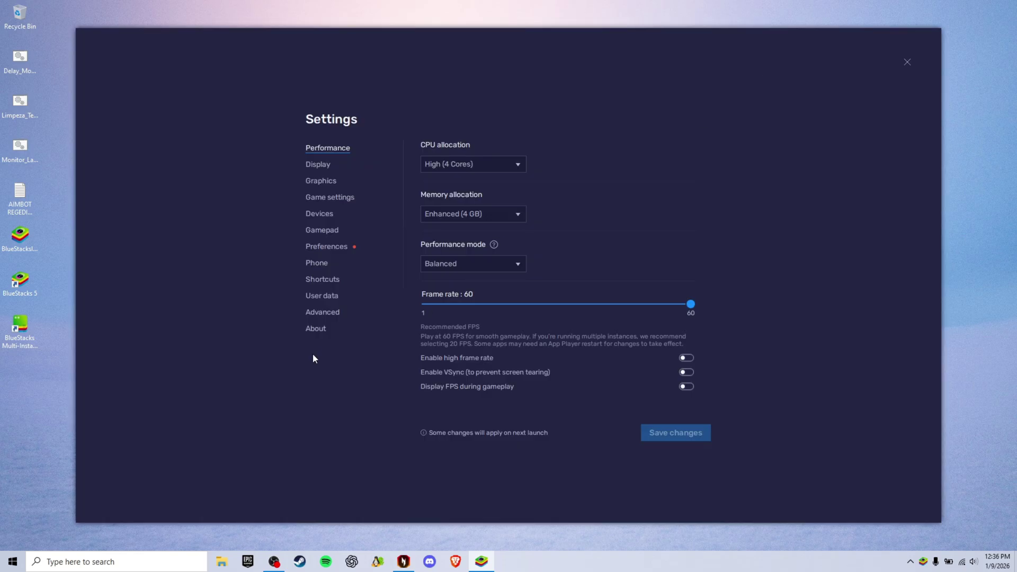
click(318, 329)
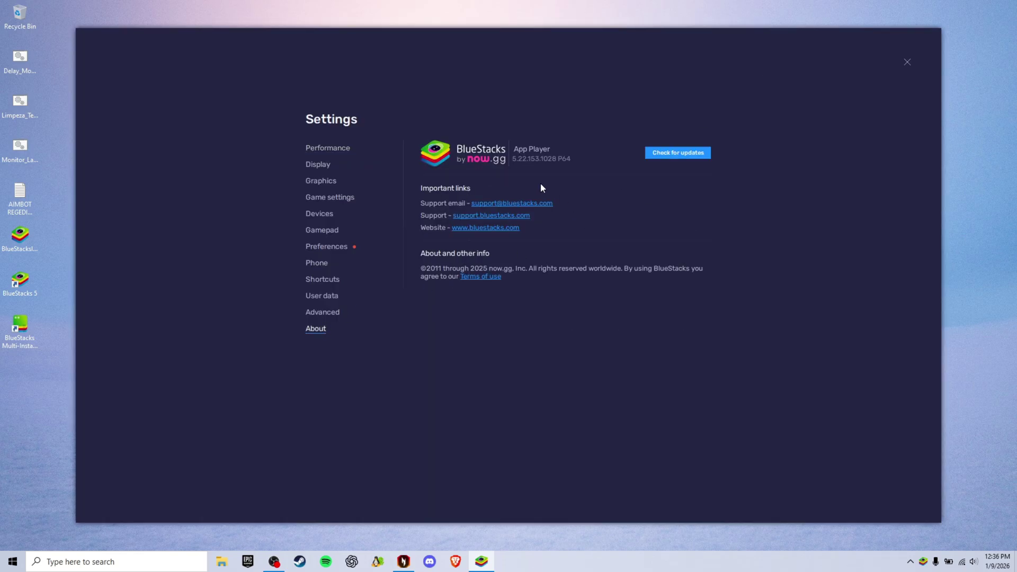
- Set performance mode to High Performance, enable high frame rate at 240 with FPS display, and save with a restart
click(329, 154)
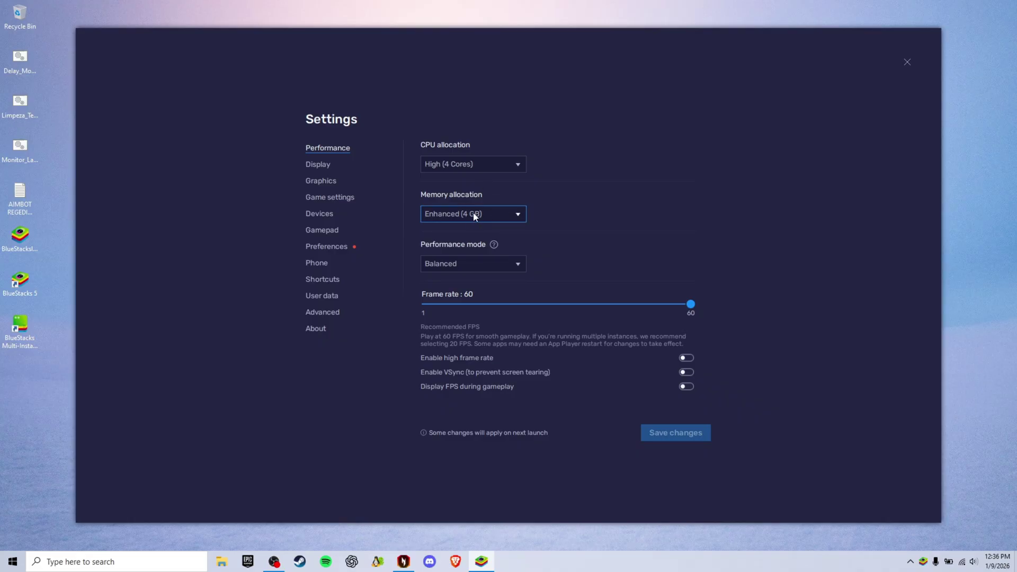
click(452, 260)
click(461, 296)
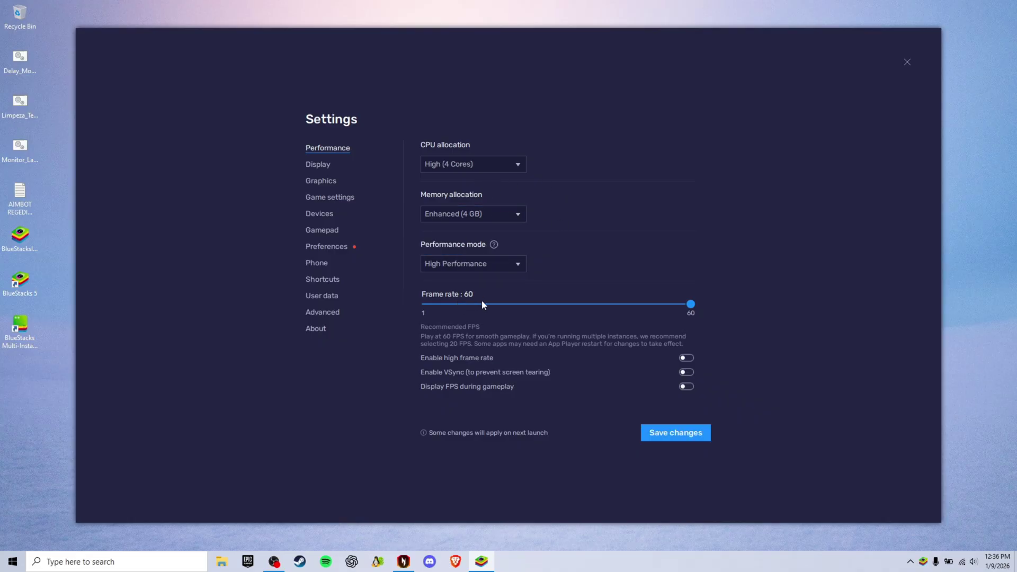
click(686, 359)
drag(491, 307, 691, 306)
click(675, 432)
click(562, 300)
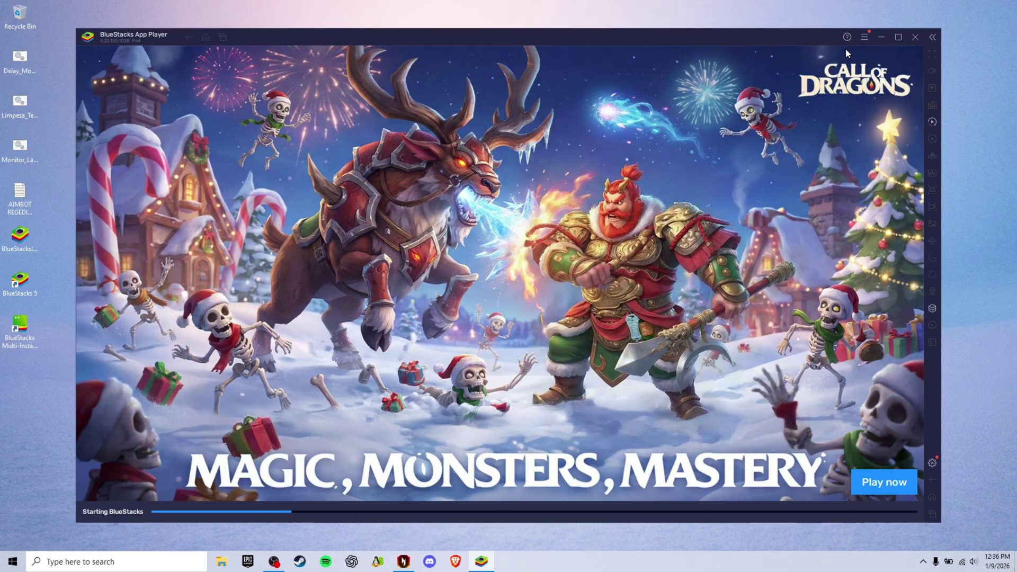
- Set the display resolution to 1920 x 1080 and the mouse cursor style to System default, and save the changes
click(865, 37)
click(800, 55)
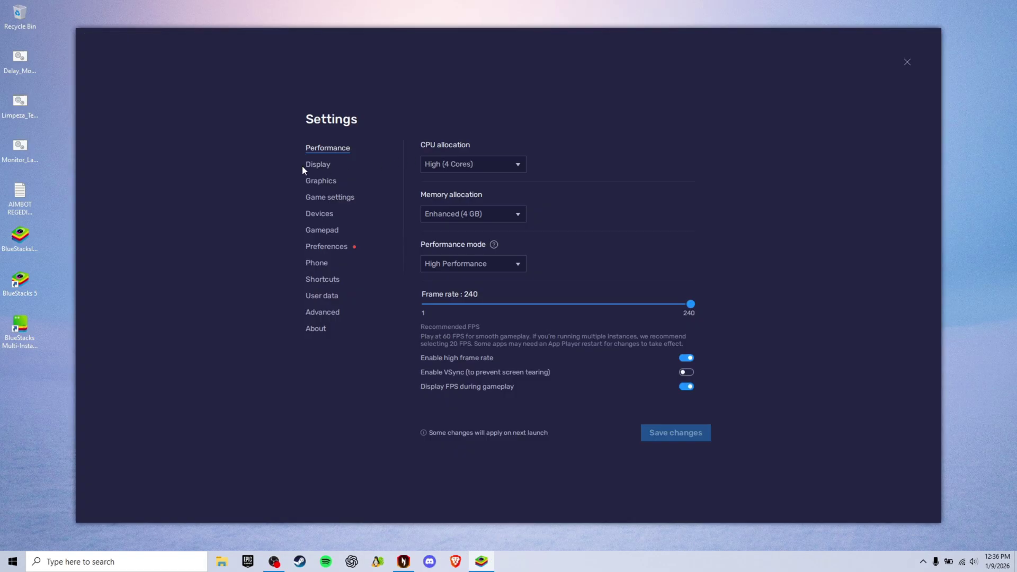
click(317, 165)
click(457, 204)
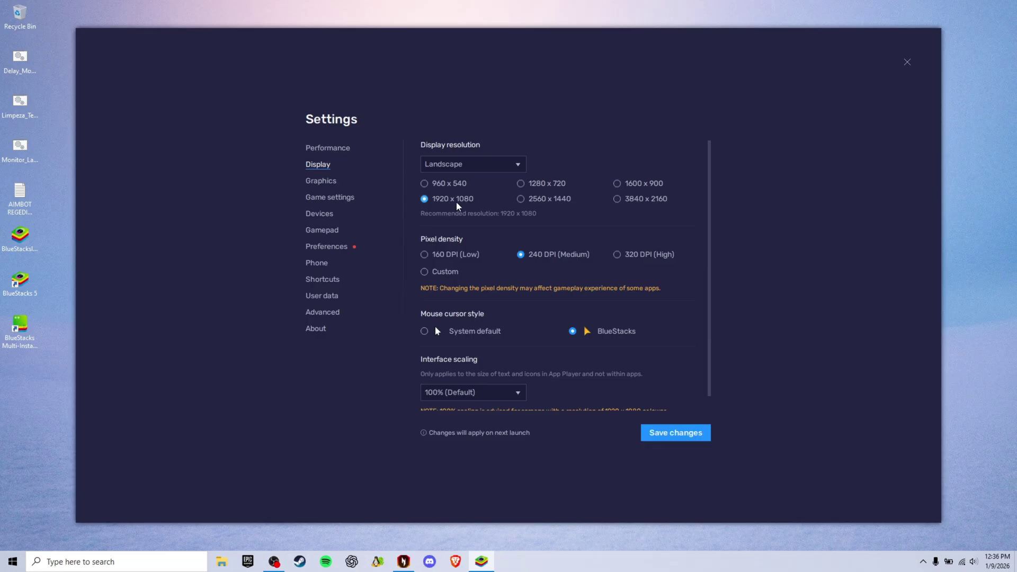
scroll(533, 222, down, 1)
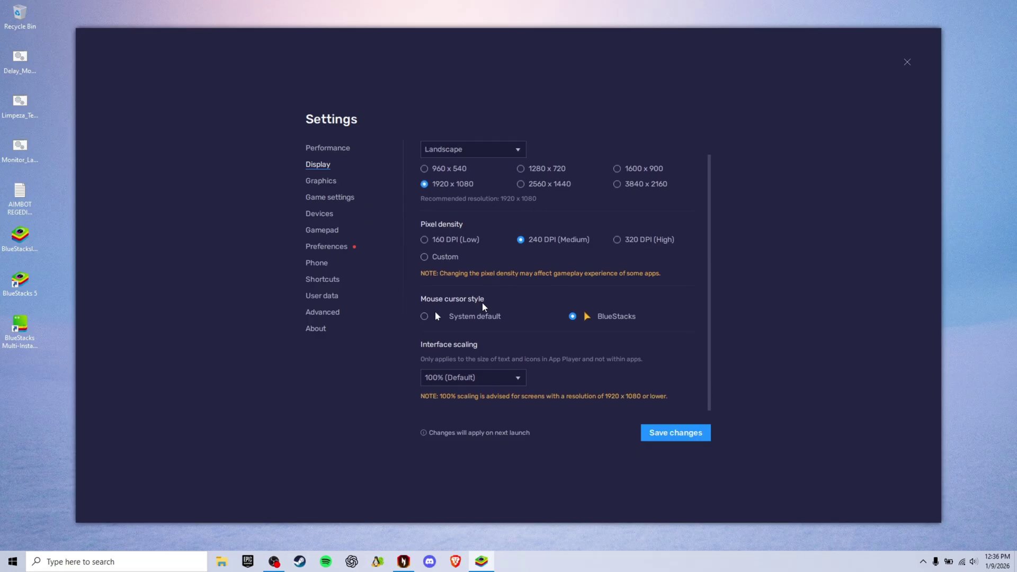
click(479, 318)
click(676, 433)
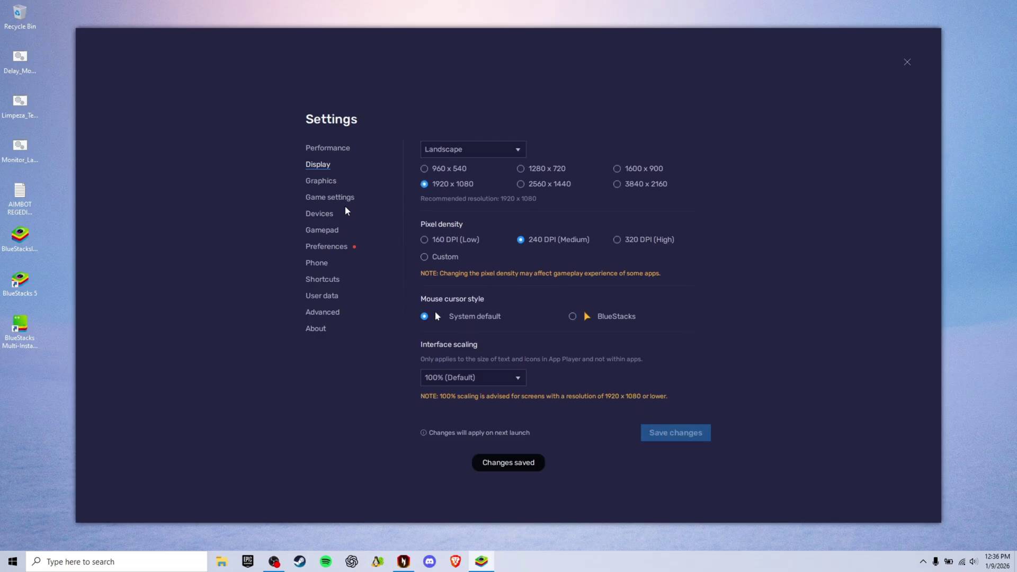
- Set the graphics renderer to OpenGL only, change the ASTC textures option, and save with a restart
click(324, 184)
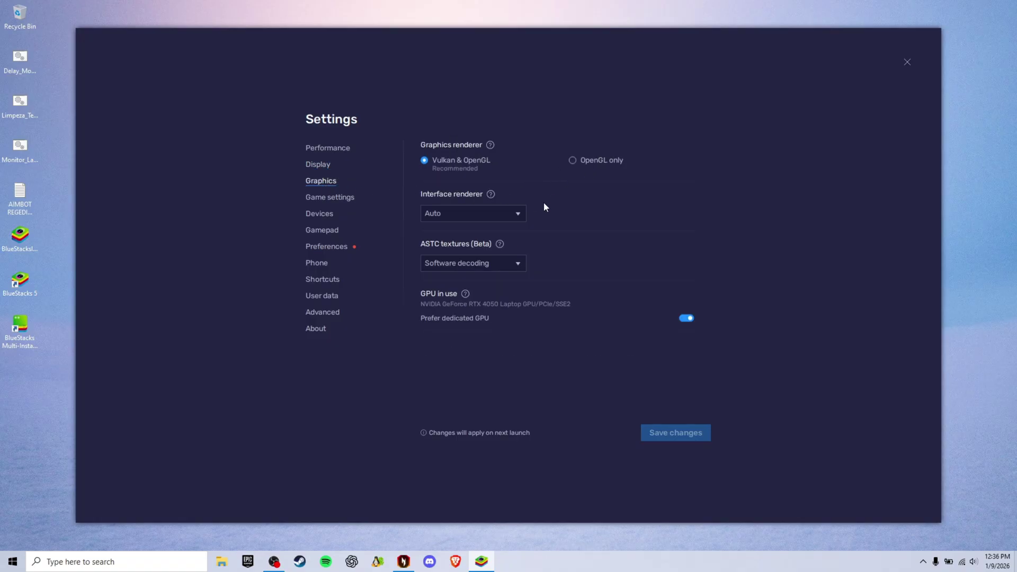
click(608, 160)
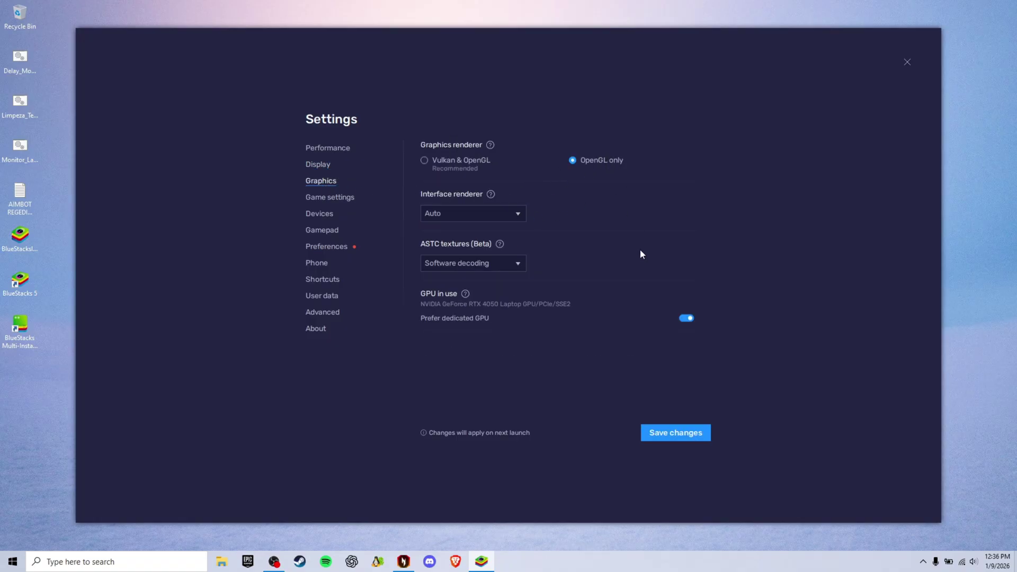
click(482, 265)
click(460, 279)
click(676, 432)
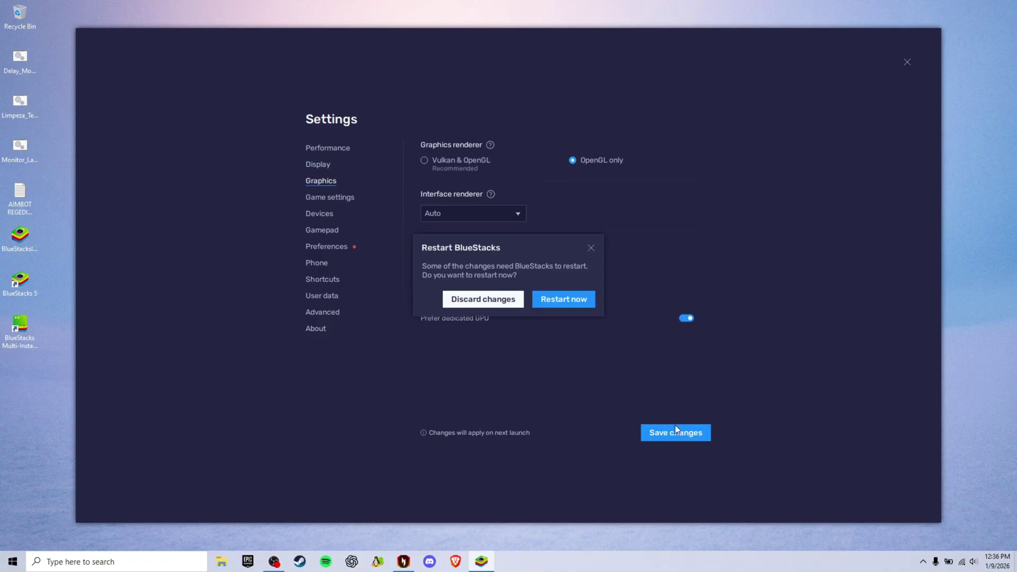
click(576, 298)
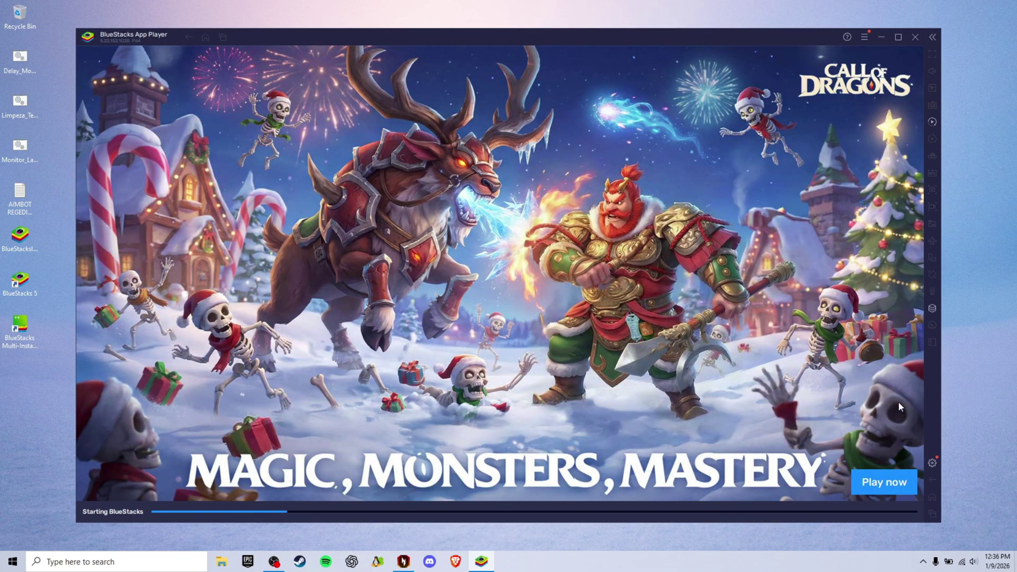
- Disable gamepad vibration, set direct gamepad access for games to Off, turn off gamepad detection, and save the changes
click(932, 464)
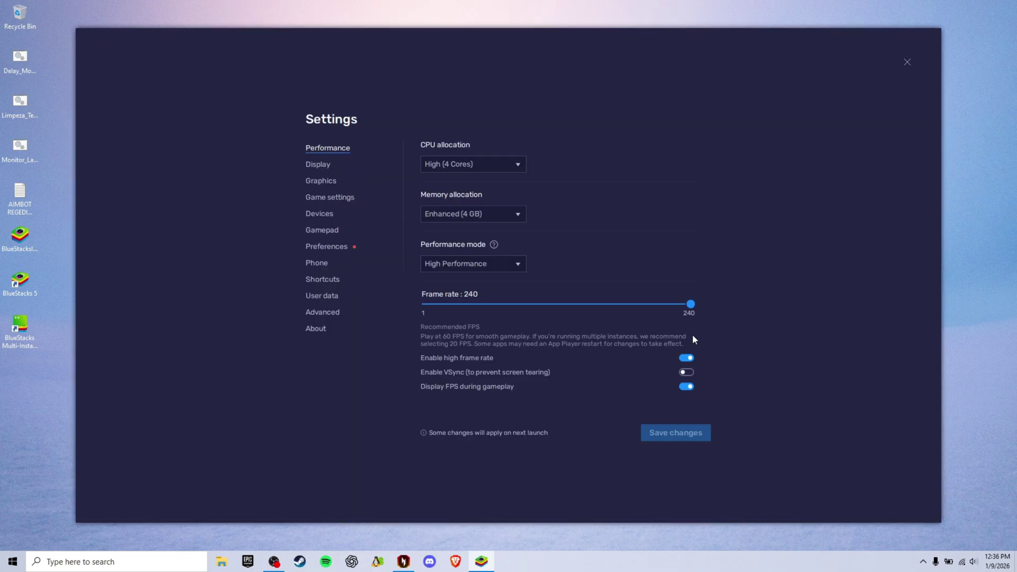
click(325, 181)
click(325, 198)
click(326, 214)
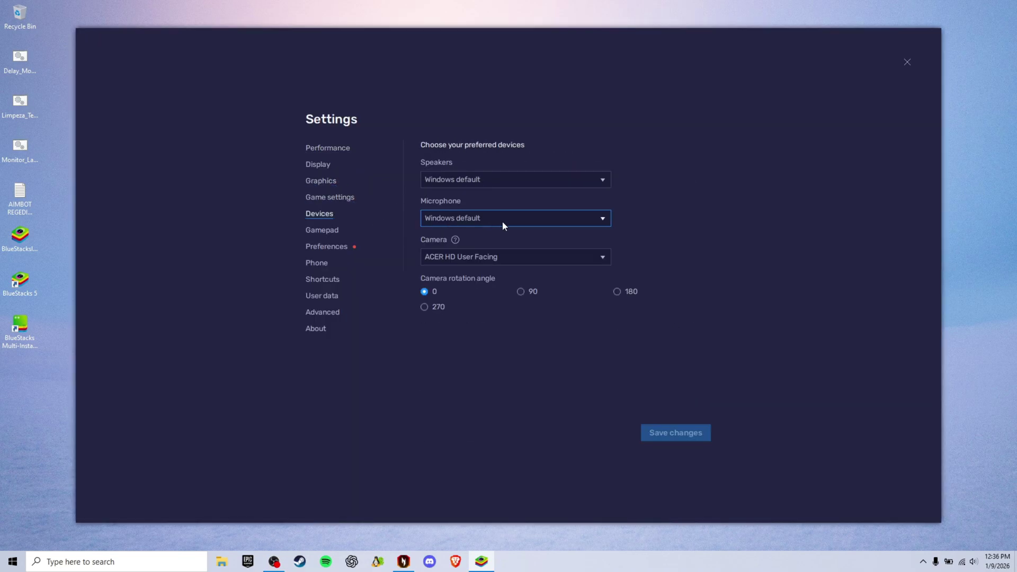
click(319, 228)
click(687, 250)
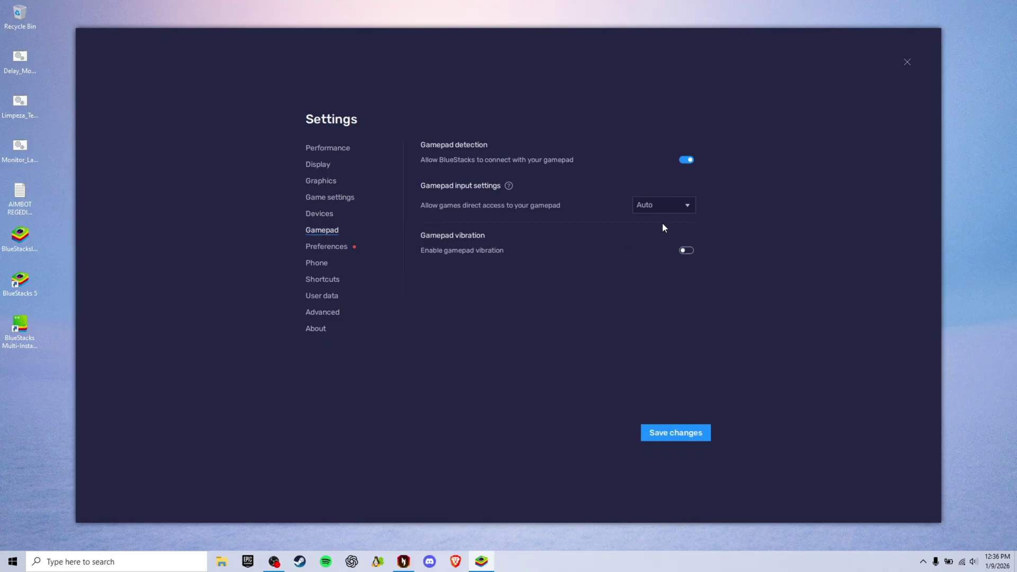
click(659, 214)
click(659, 256)
click(687, 160)
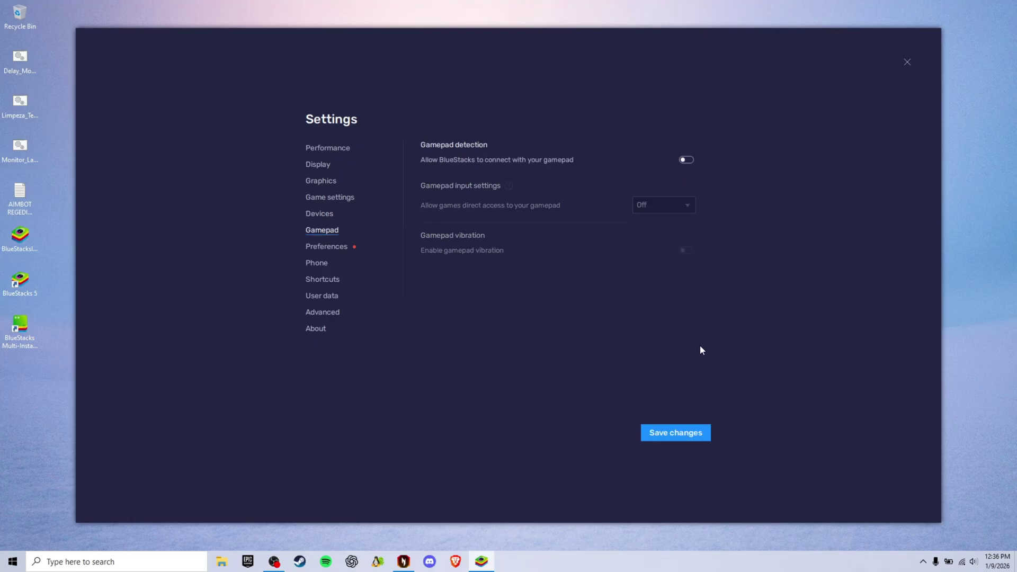
click(693, 435)
- Turn off every Platform option in Preferences, from Discord connection through AI Highlights, and save the changes
click(316, 248)
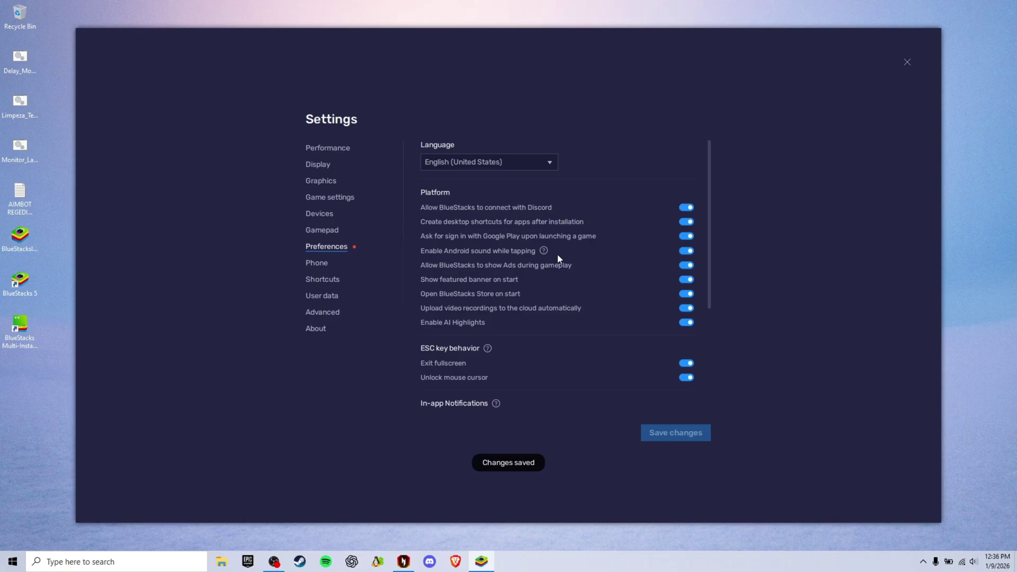
click(687, 207)
click(687, 222)
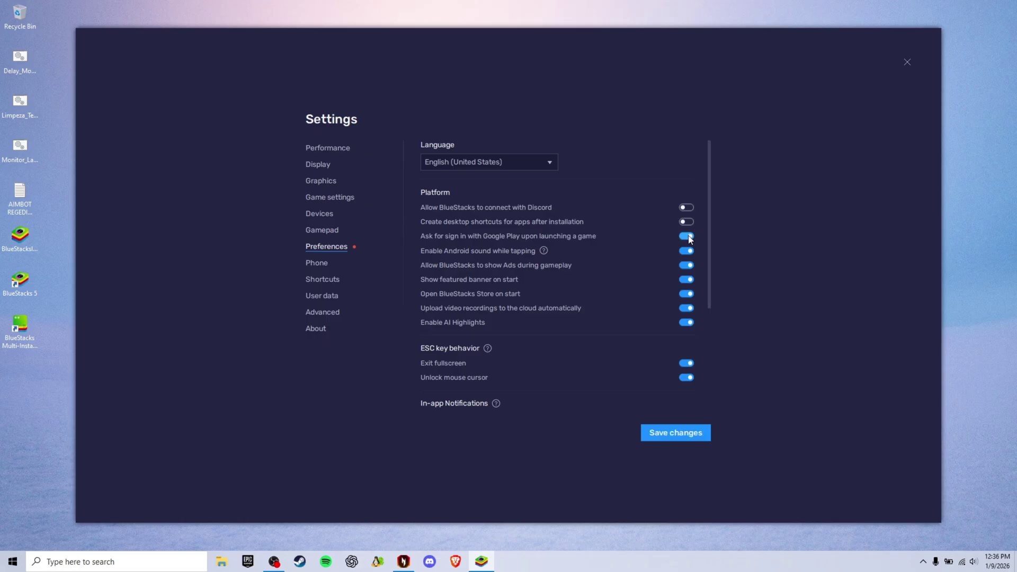
click(686, 266)
click(537, 354)
click(687, 281)
click(687, 294)
click(686, 308)
click(687, 322)
scroll(662, 318, down, 1)
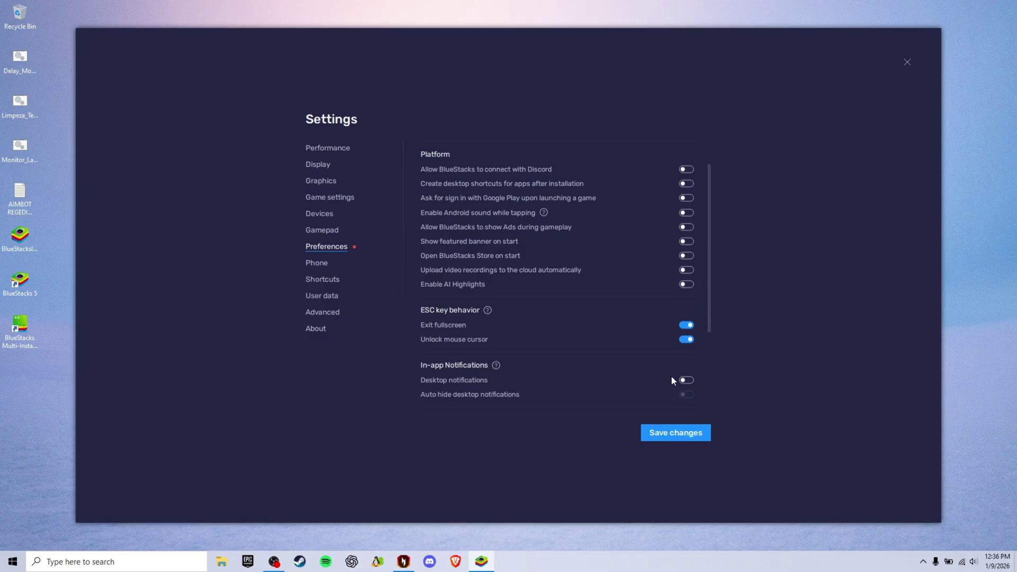
scroll(668, 366, down, 4)
scroll(665, 371, up, 1)
click(670, 433)
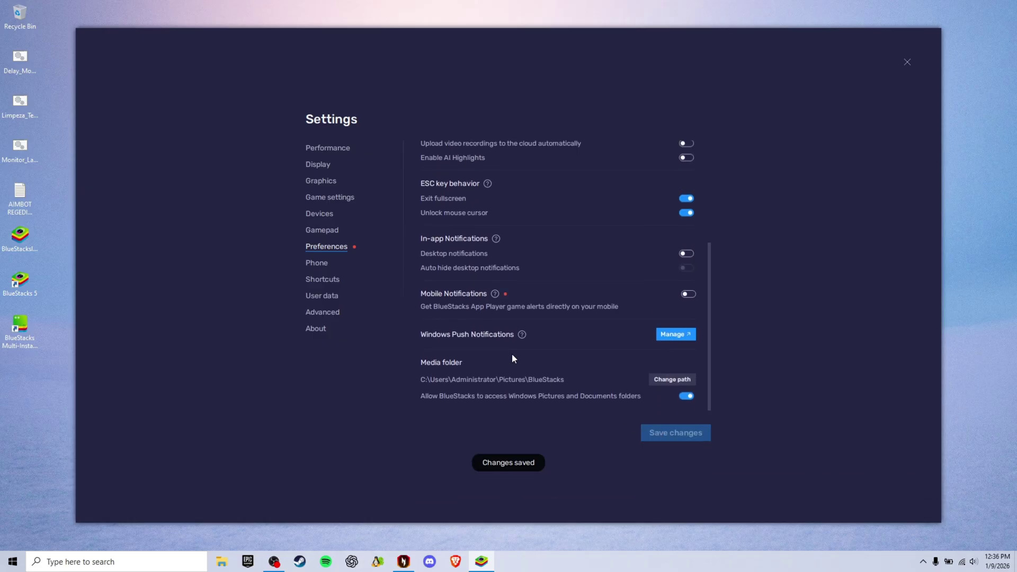
- Set the predefined phone profile to Asus ROG 2, choose the network provider, and save the changes
click(317, 263)
click(478, 184)
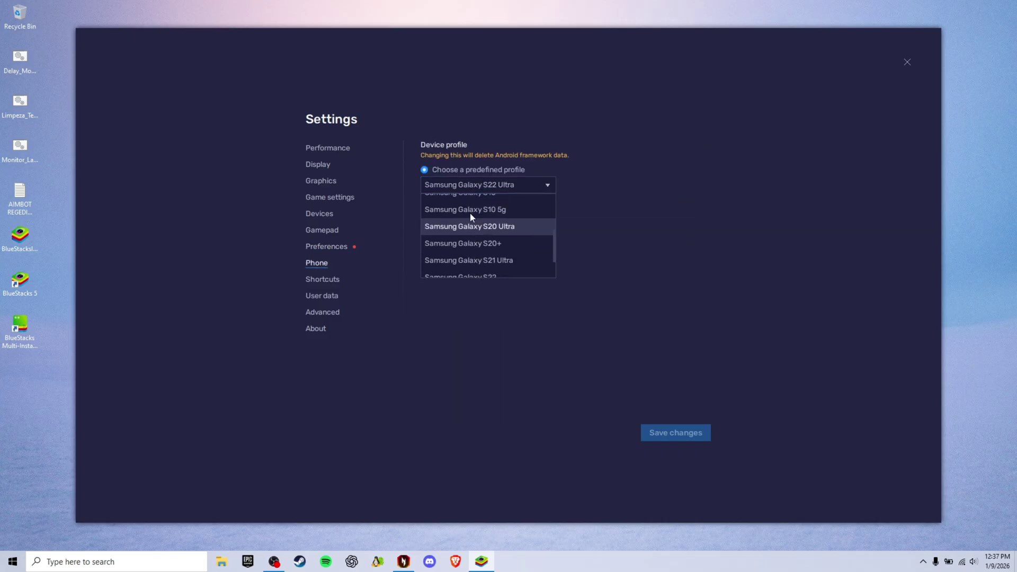
scroll(470, 214, up, 5)
click(466, 207)
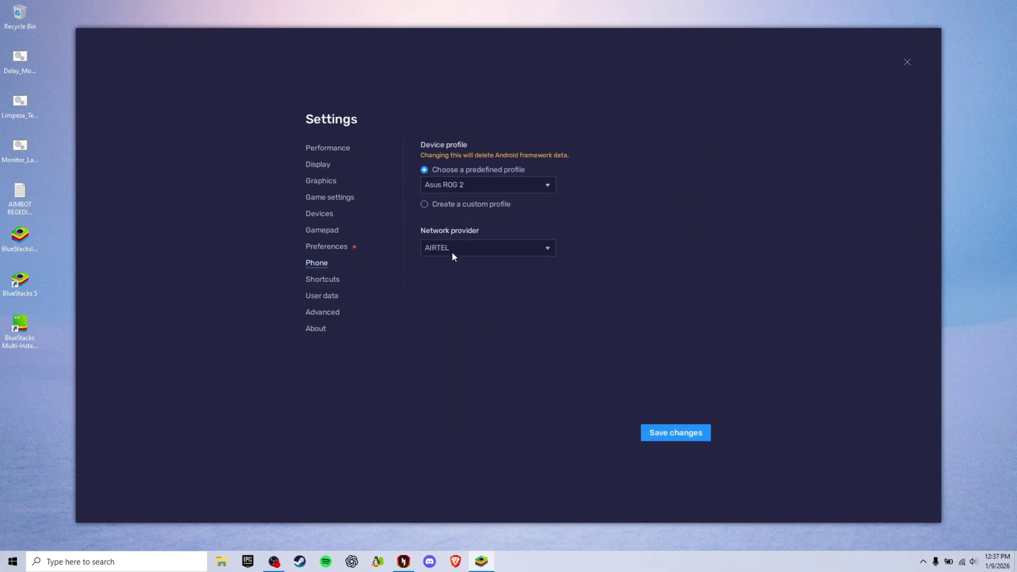
click(452, 253)
click(452, 267)
click(660, 439)
- Check the User data, Advanced and About settings pages, and close the settings
click(323, 295)
click(323, 312)
click(318, 330)
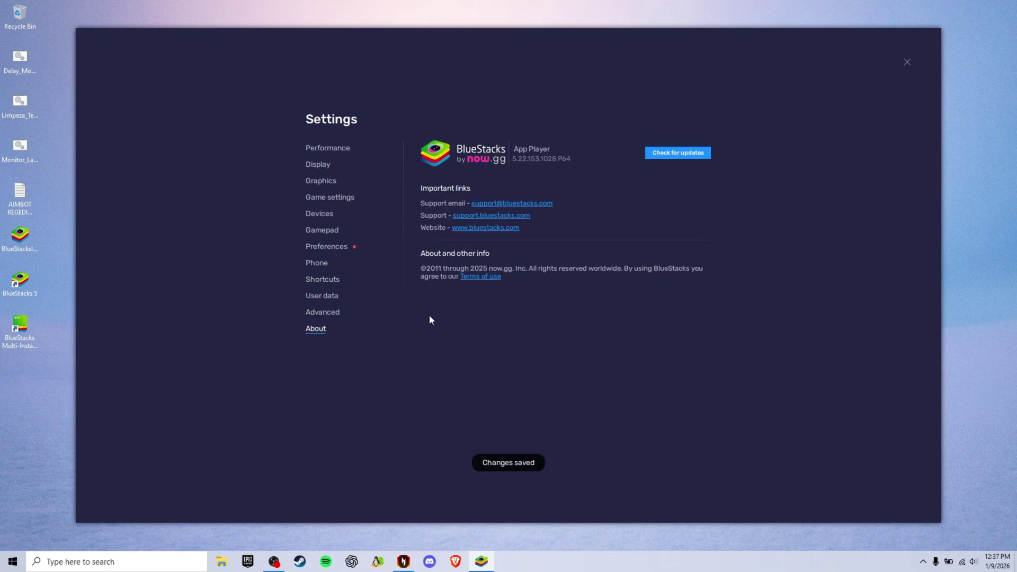
click(907, 63)
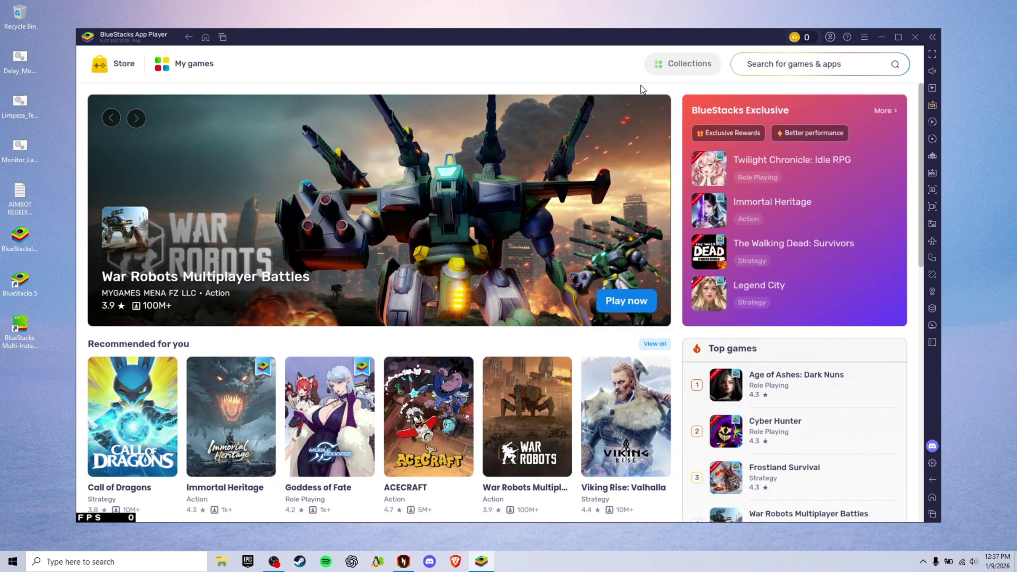
- Clear all recent apps and exit the BlueStacks App Player, confirming the closure
click(222, 37)
click(696, 83)
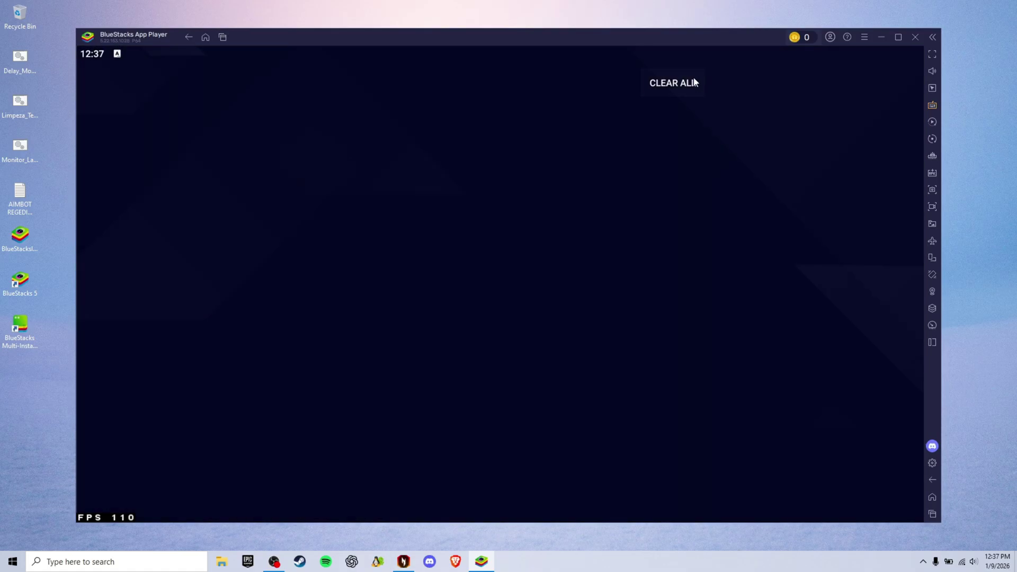
drag(510, 64, 552, 262)
click(205, 218)
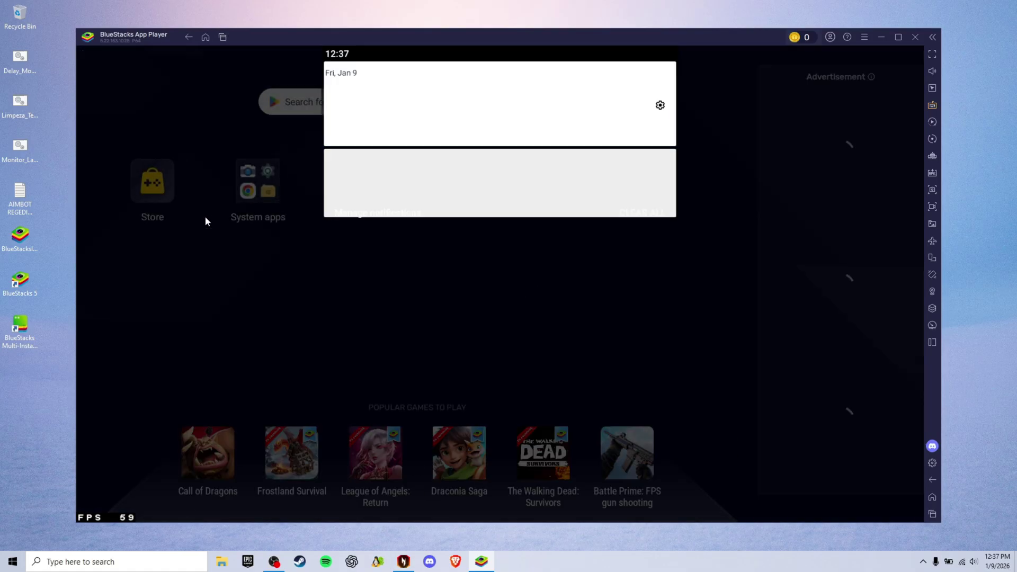
click(916, 37)
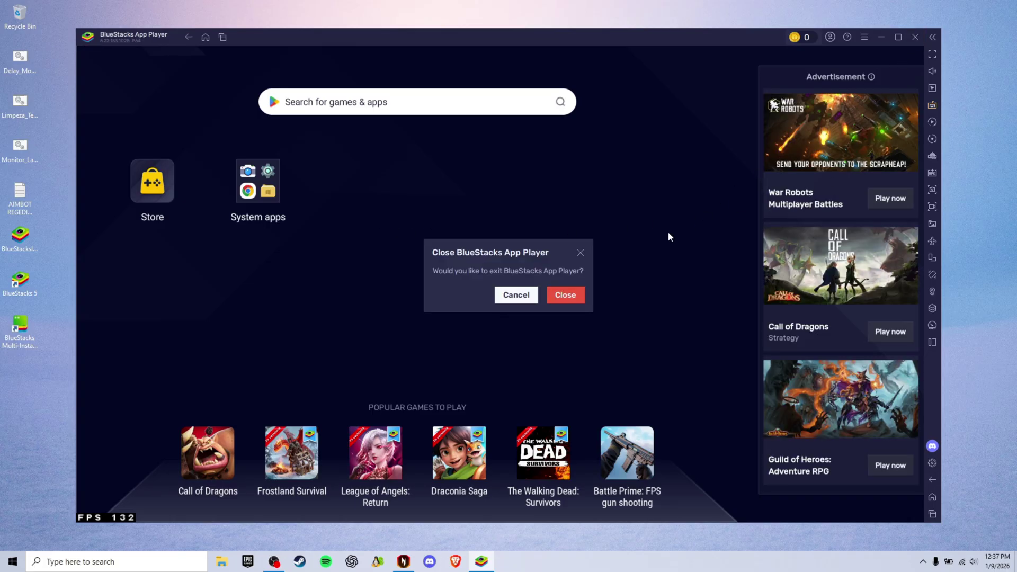
click(563, 294)
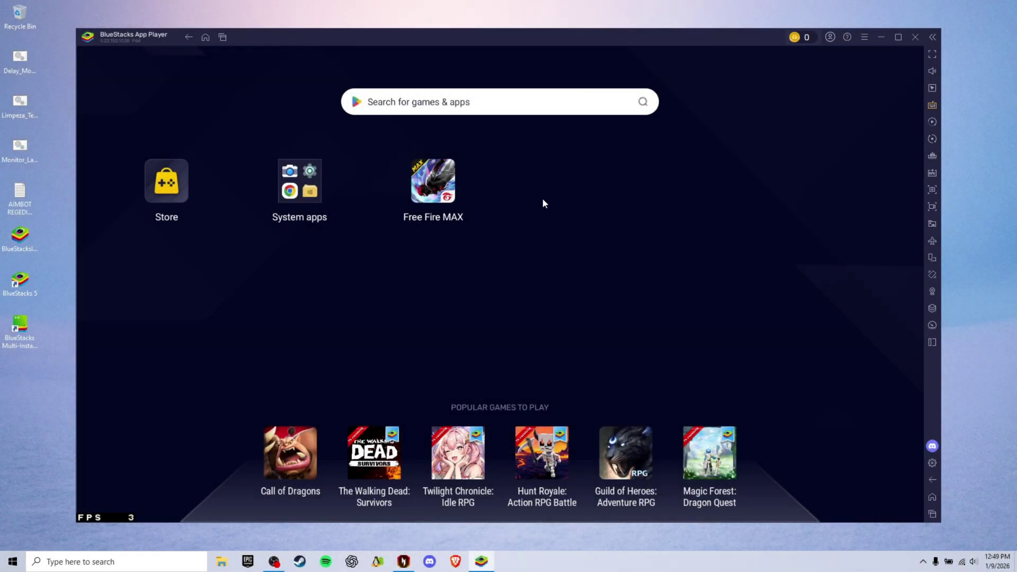
- Launch Free Fire MAX and dismiss the FPS key guide and the fullscreen introduction
click(440, 185)
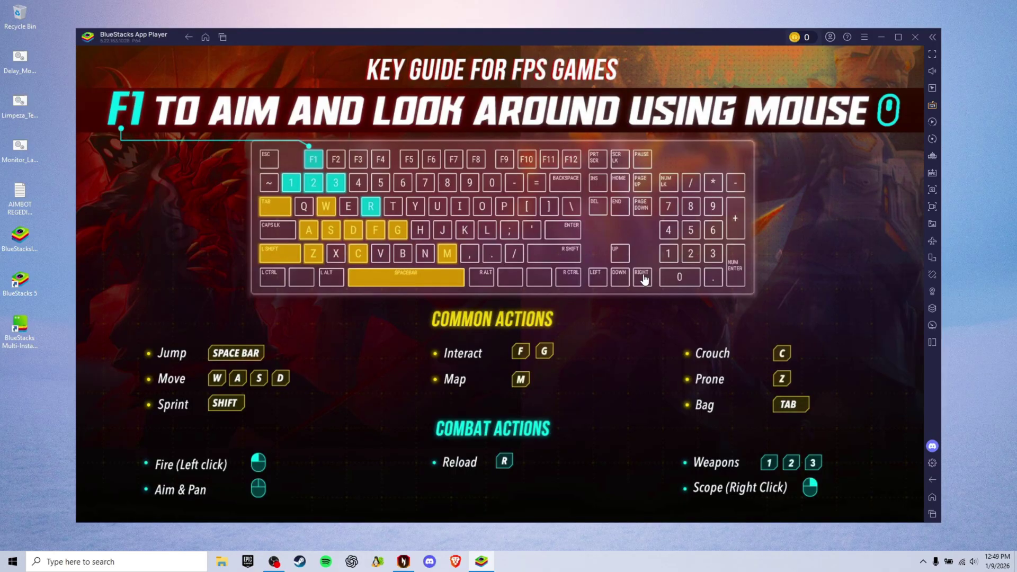
click(901, 72)
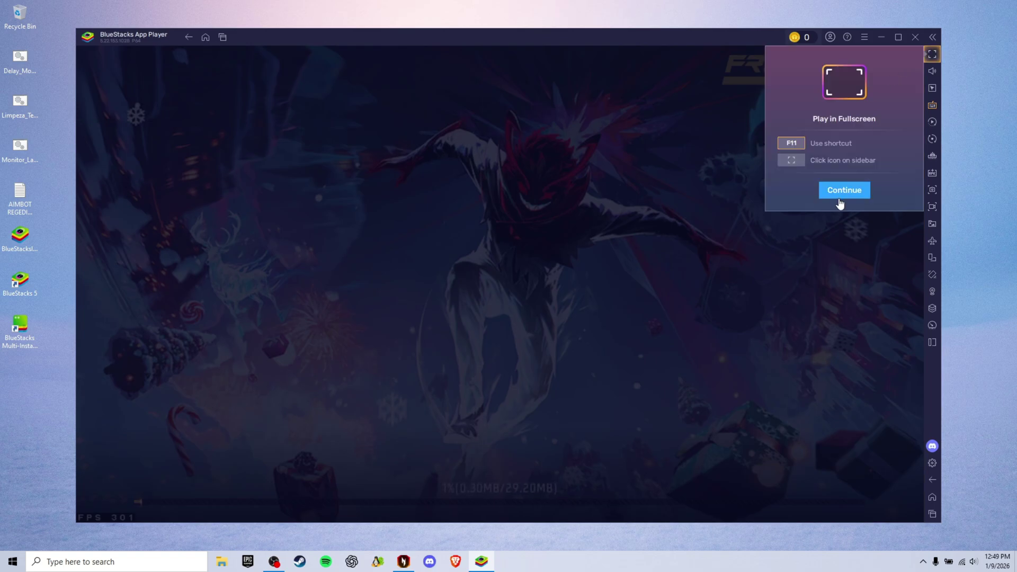
click(844, 241)
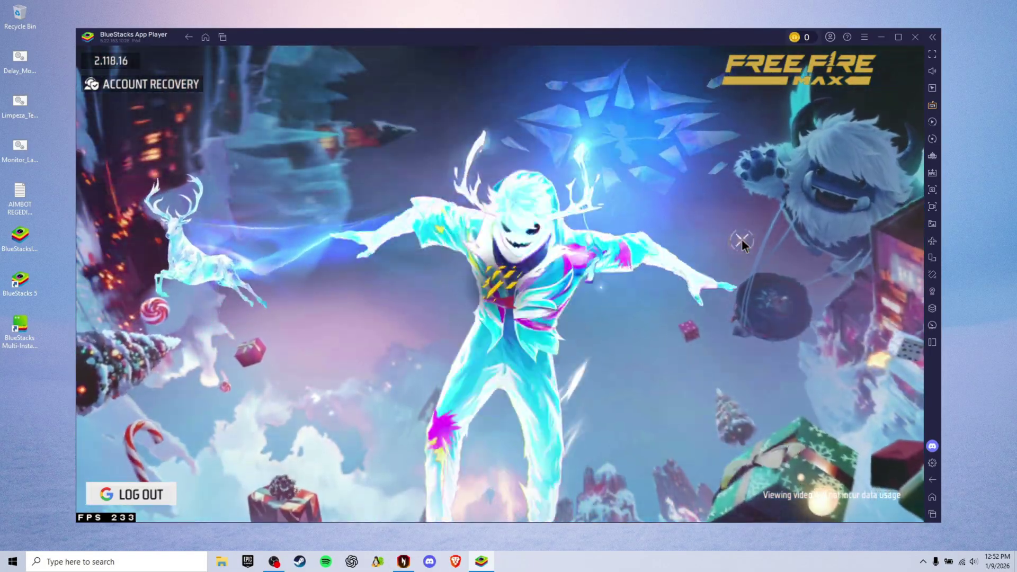
- Enter the game from the title screen and close the Warm-Up Training, new profile items and profile screens
click(742, 239)
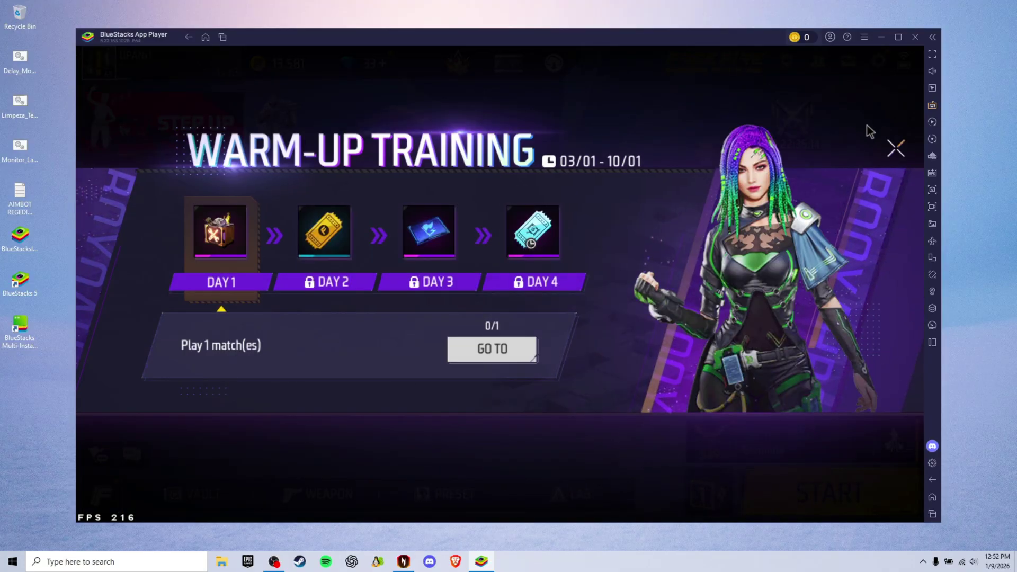
click(882, 142)
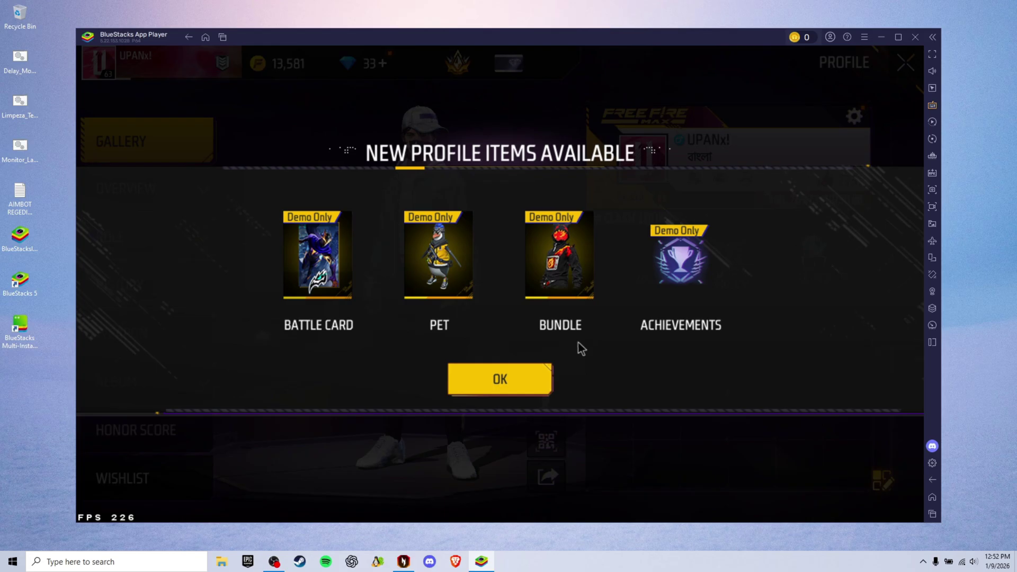
click(499, 379)
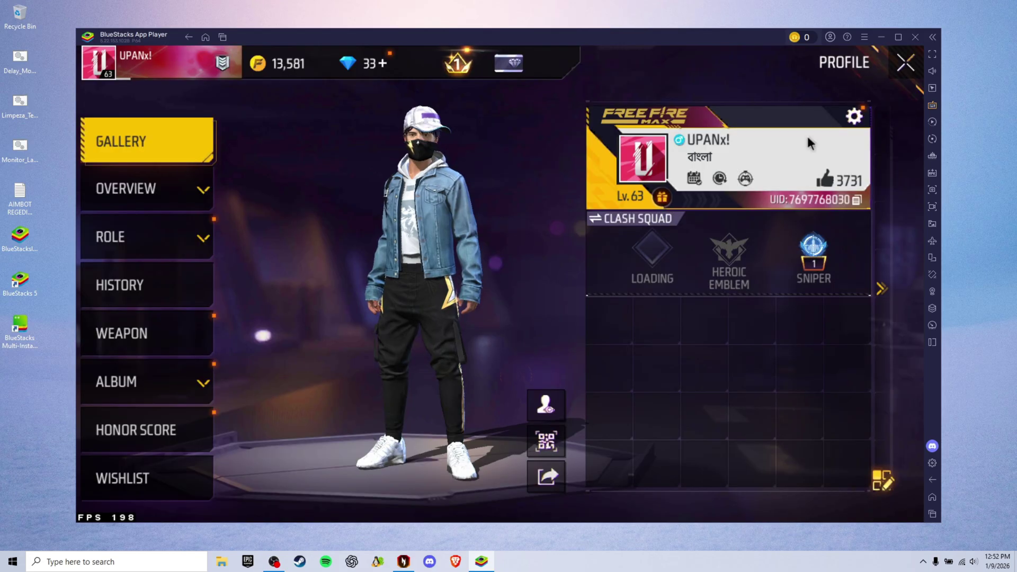
click(904, 64)
- Set the in-match sensitivity preset to Default in the Free Fire MAX settings
click(877, 62)
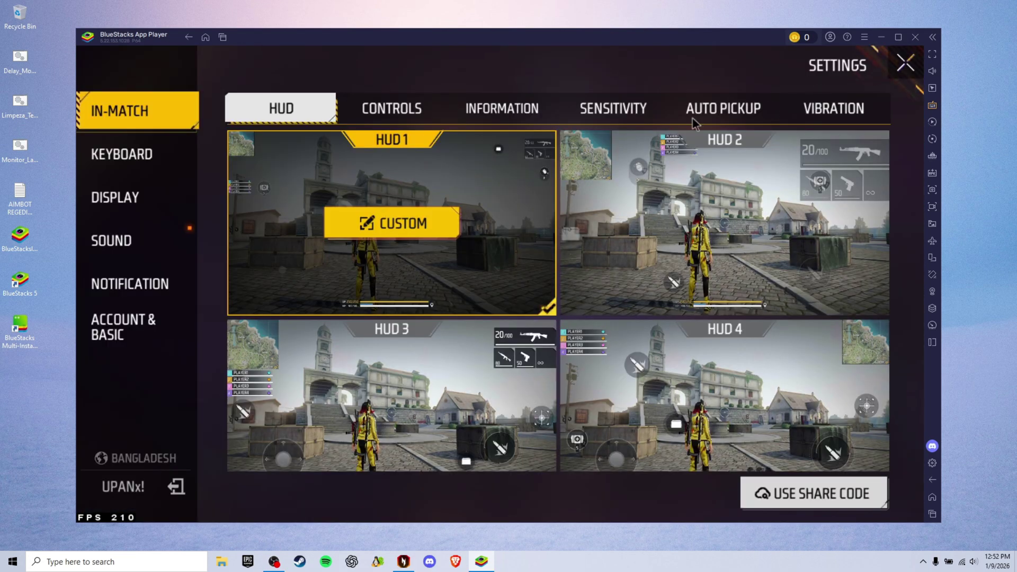
click(404, 112)
click(511, 113)
click(636, 111)
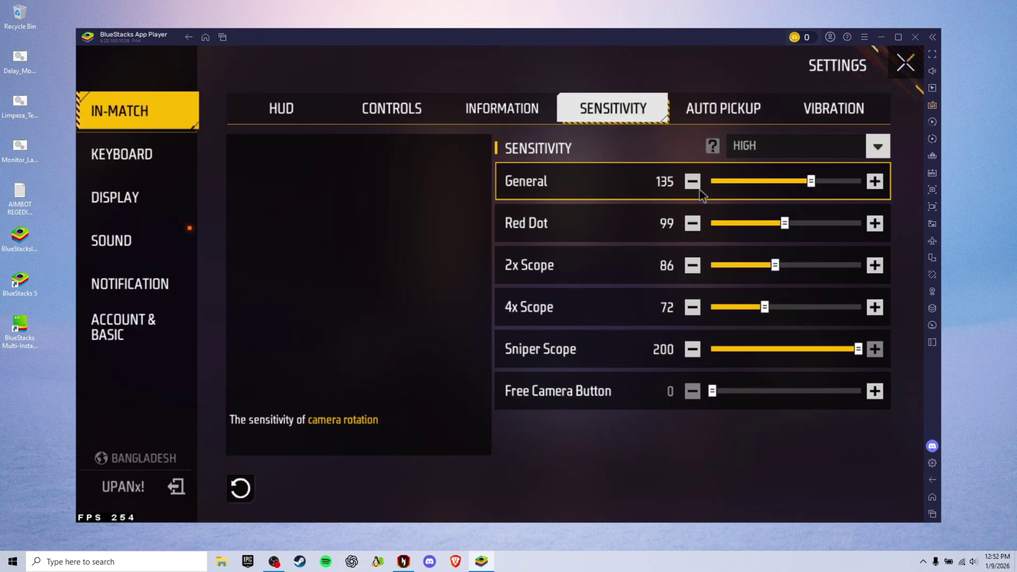
click(768, 148)
click(757, 177)
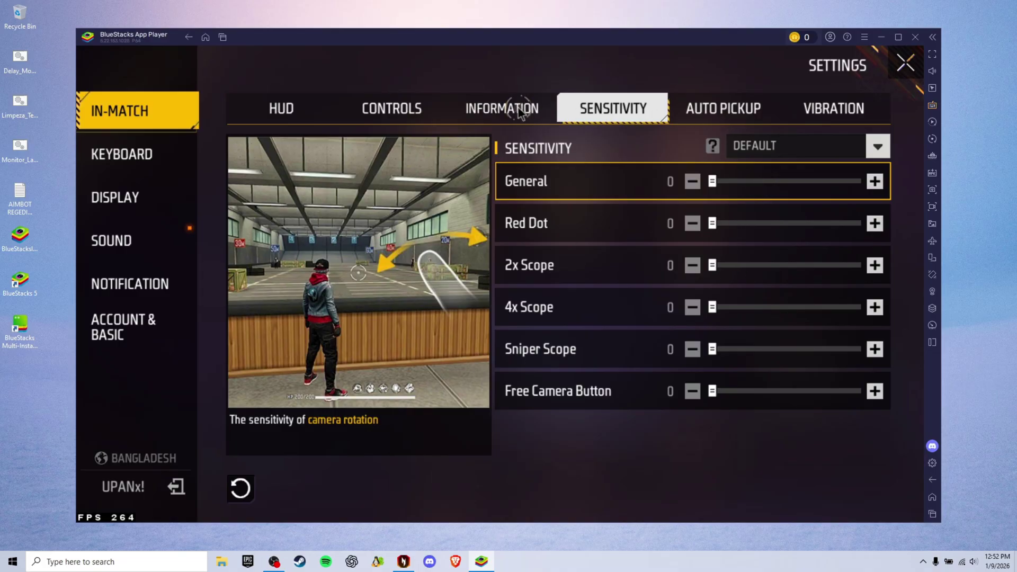
- Maximize the player window and, in the keyboard battle keys, assign 1 to Healing Item and Z to Main Weapon
click(400, 110)
click(140, 157)
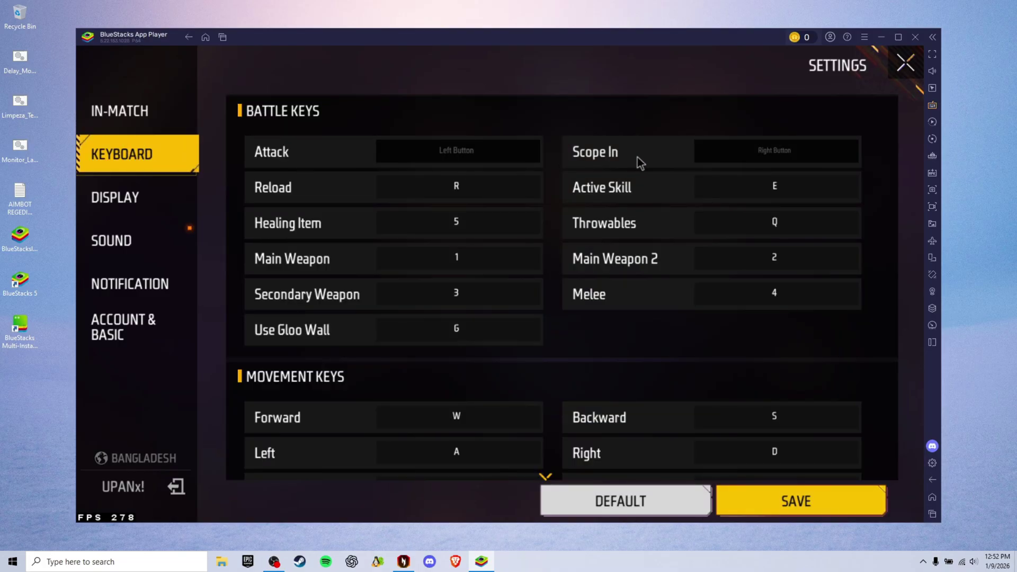
click(462, 196)
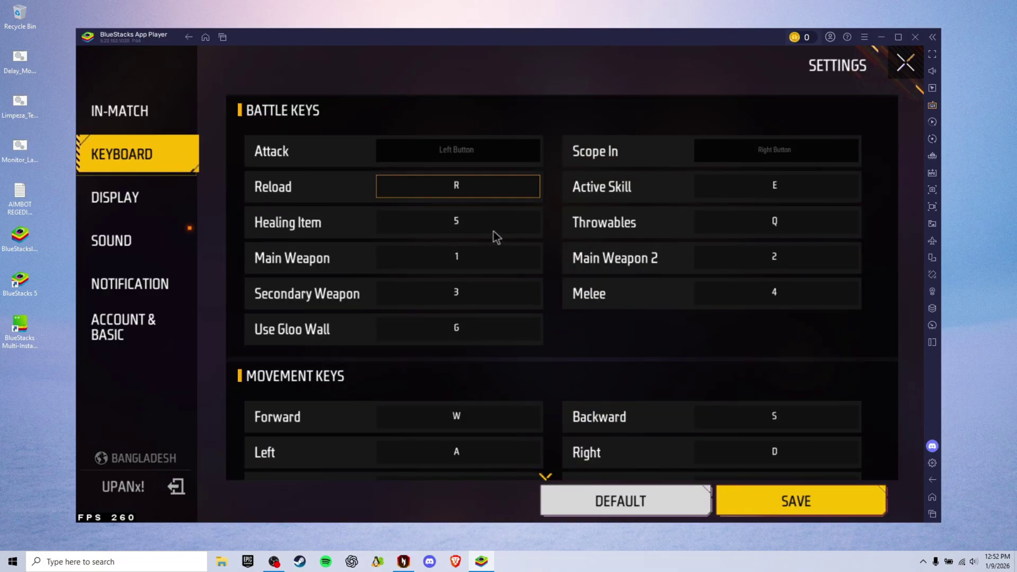
click(899, 37)
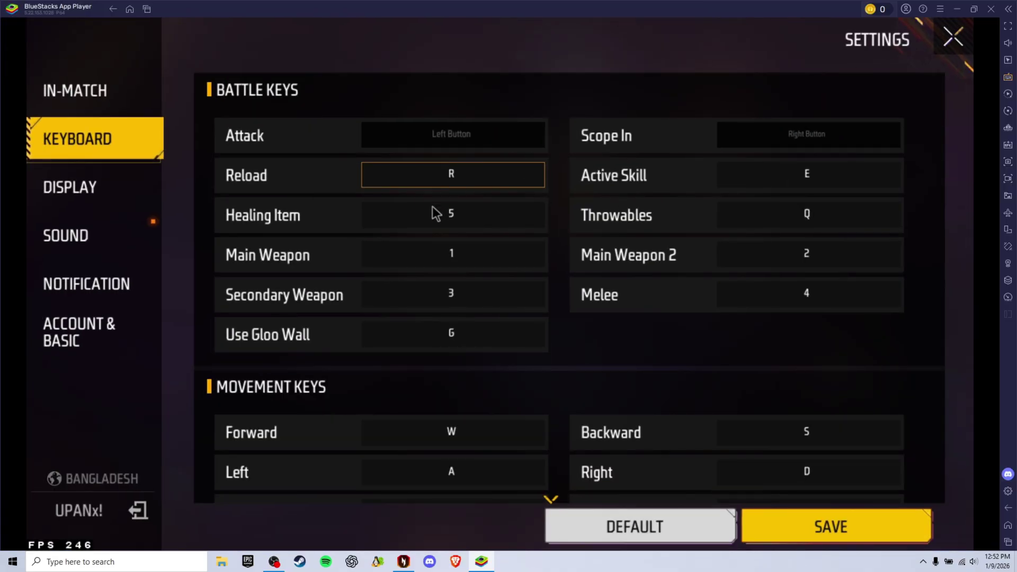
click(511, 215)
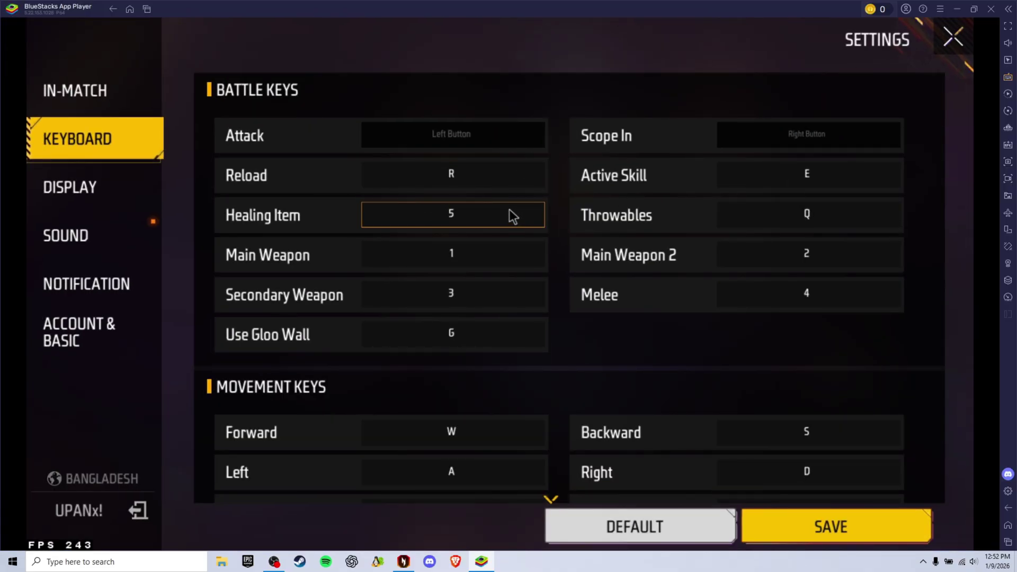
key(1)
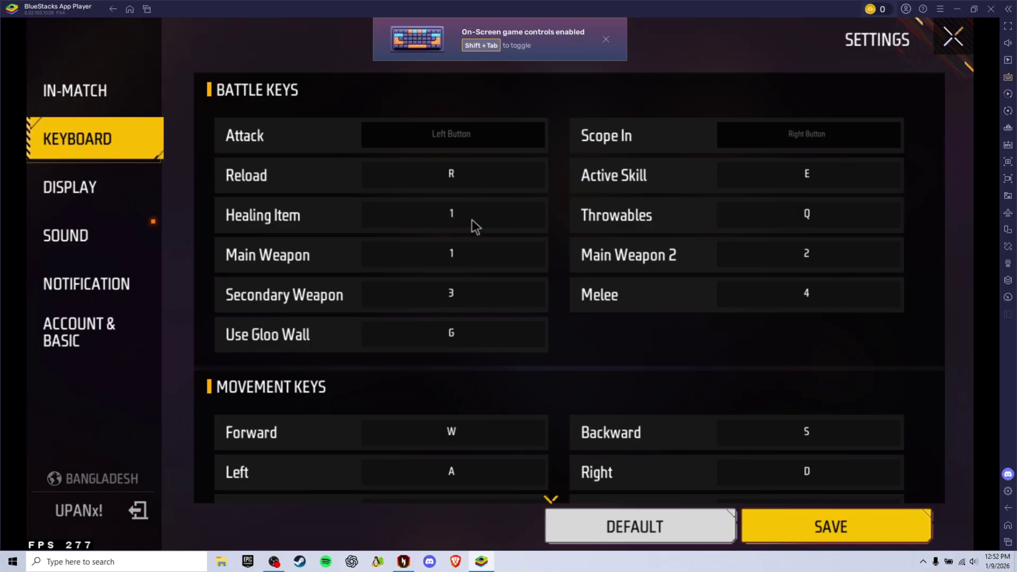
click(454, 261)
key(z)
- Check the battle key bindings for Secondary Weapon, Use Gloo Wall, Active Skill, Throwables, Main Weapon 2 and Melee
click(451, 292)
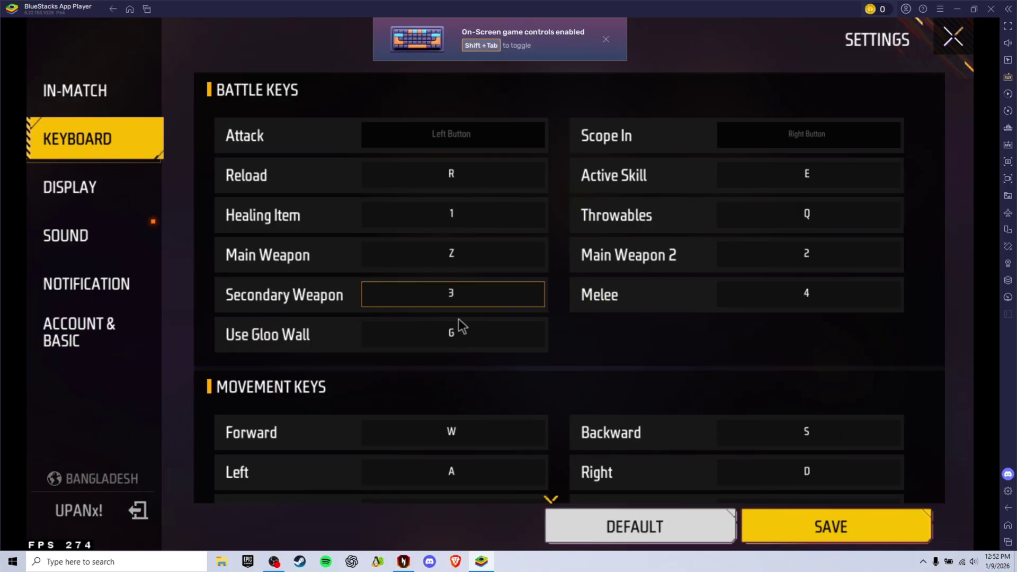
click(464, 334)
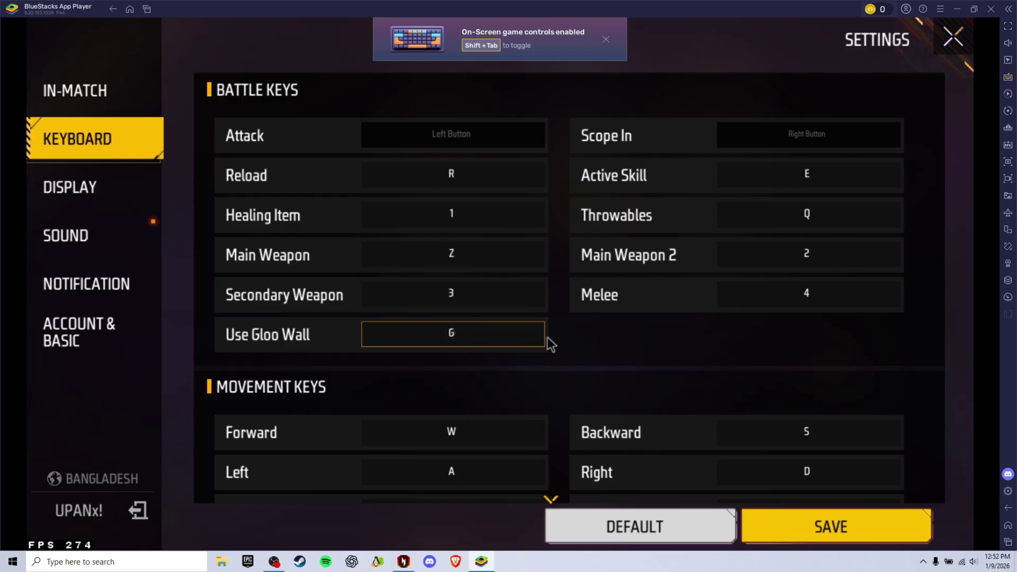
click(794, 183)
click(772, 218)
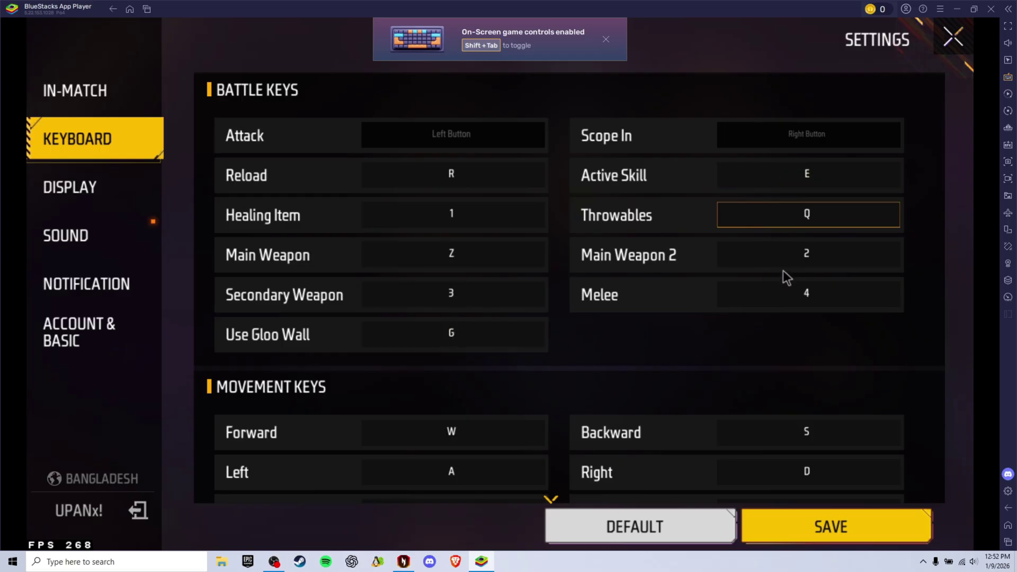
click(784, 270)
click(793, 296)
- Check the movement key bindings, including Forward, Crouch, Prone and Pick Up
scroll(631, 348, down, 2)
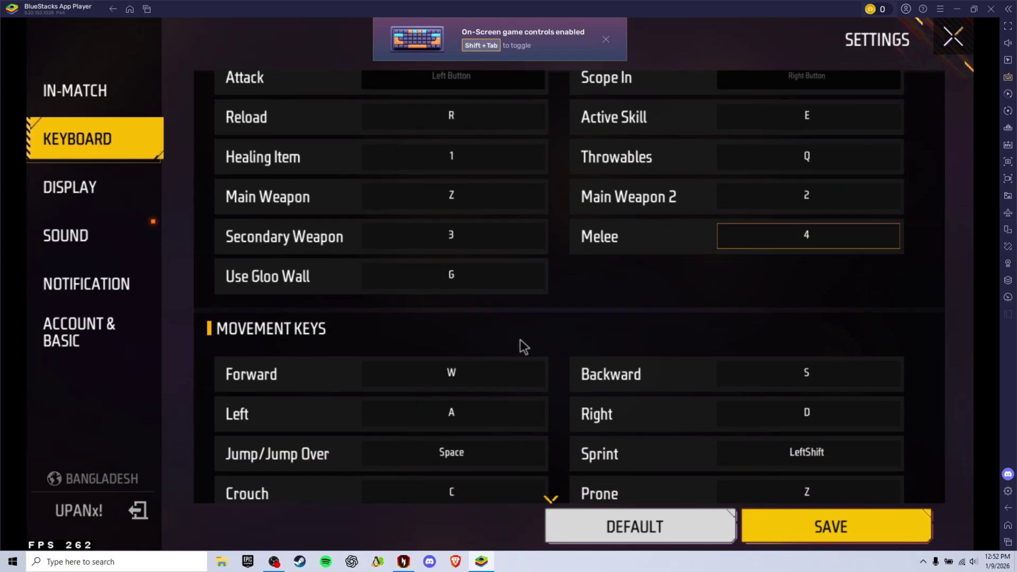
click(468, 374)
scroll(607, 352, down, 10)
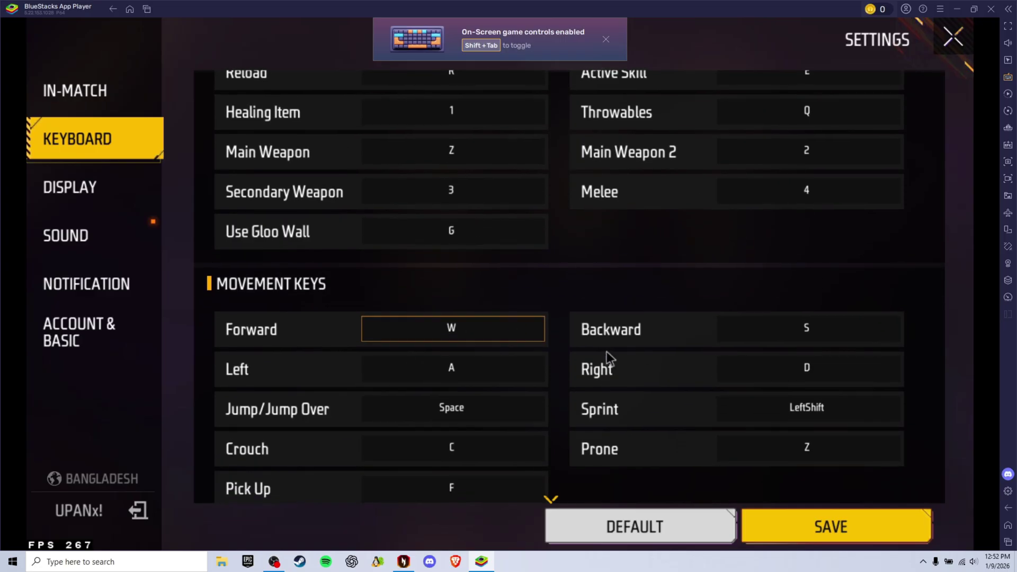
scroll(647, 235, up, 5)
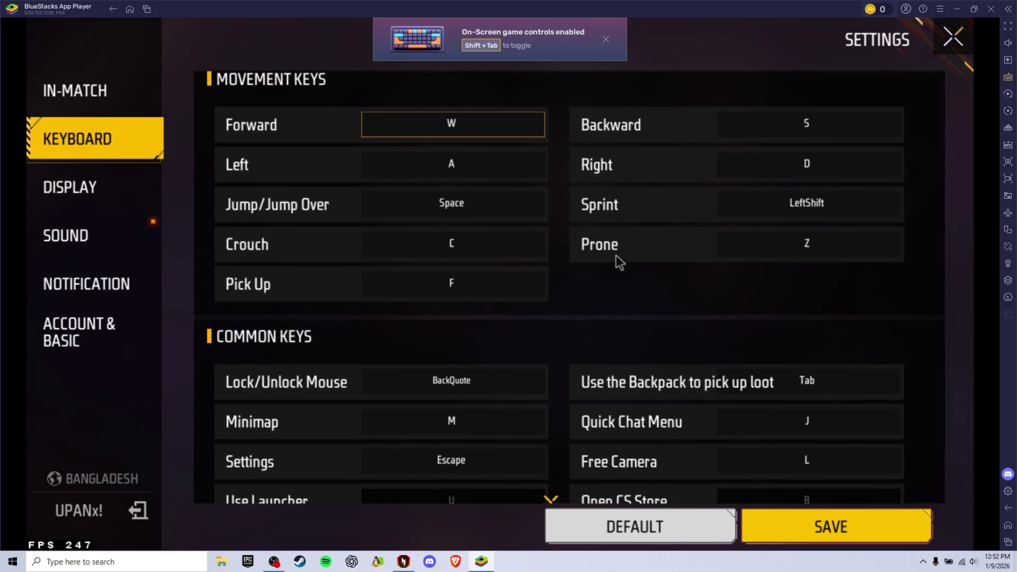
scroll(673, 202, down, 2)
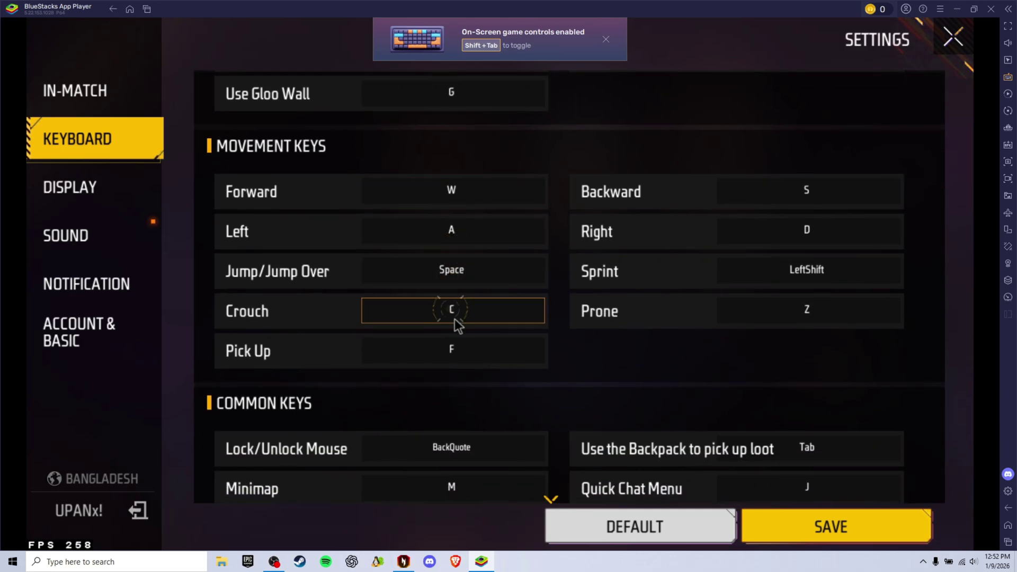
scroll(618, 327, down, 1)
scroll(616, 320, down, 5)
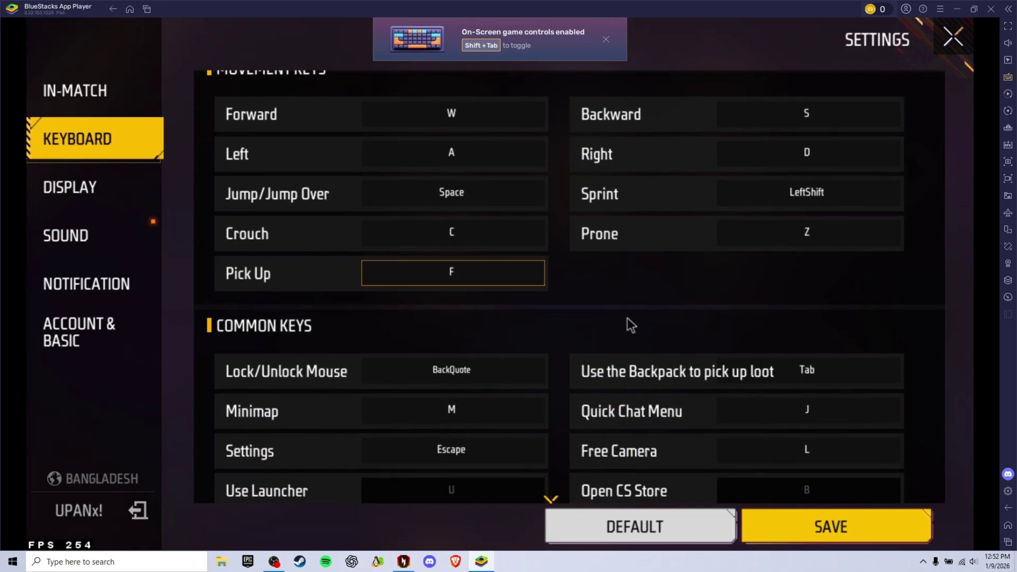
- Assign X to Lock/Unlock Mouse in the common keys and look over the remaining common bindings
click(467, 286)
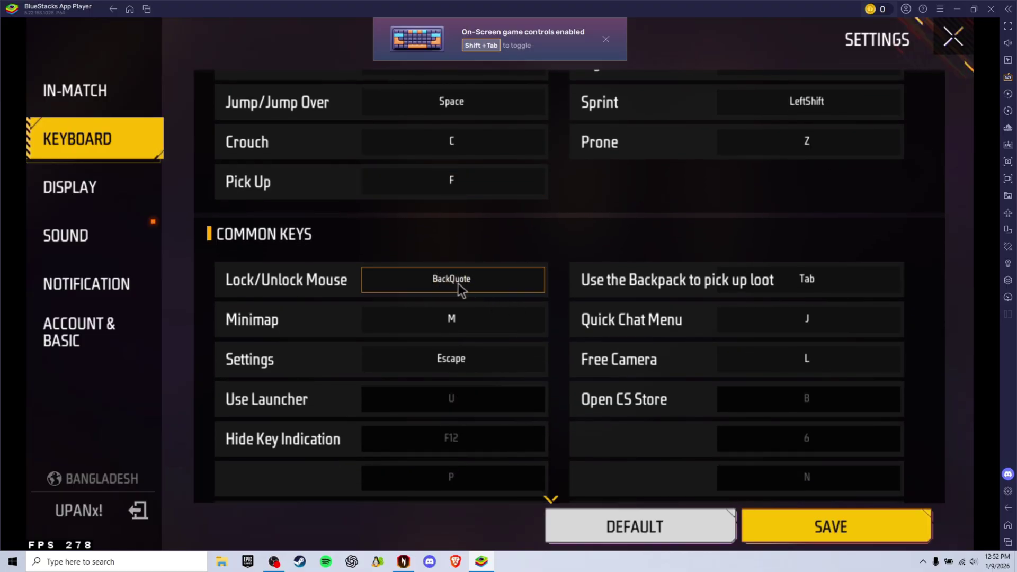
key(x)
scroll(495, 276, down, 2)
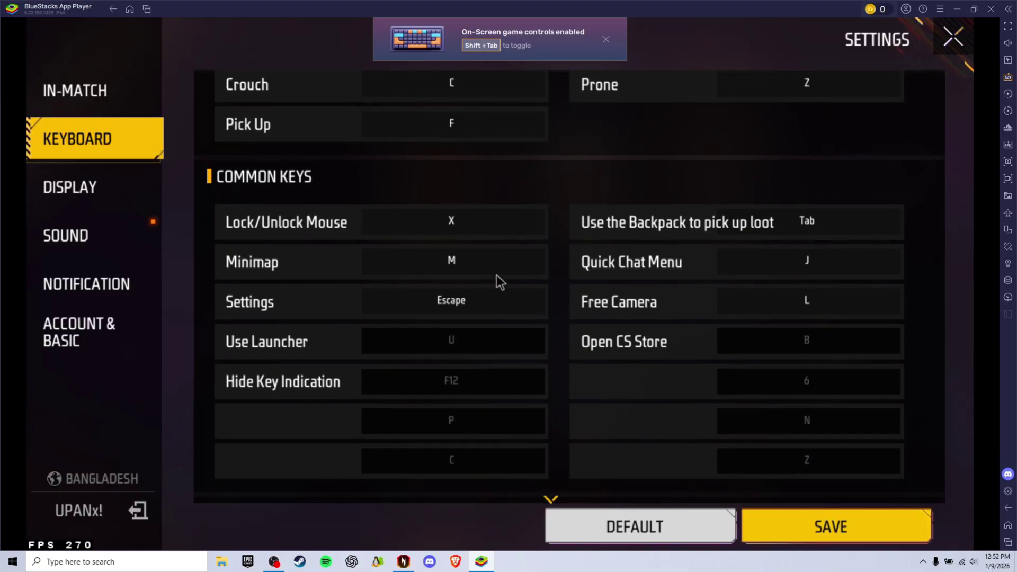
scroll(494, 275, down, 2)
scroll(645, 276, down, 3)
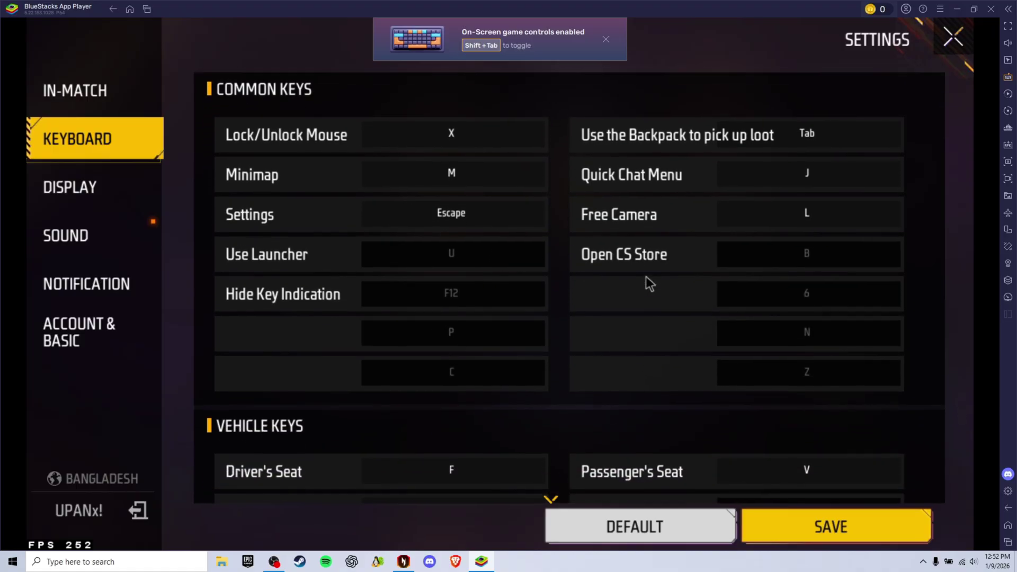
- Assign LeftControl to Prone in the movement keys and save the keyboard settings
scroll(625, 302, up, 3)
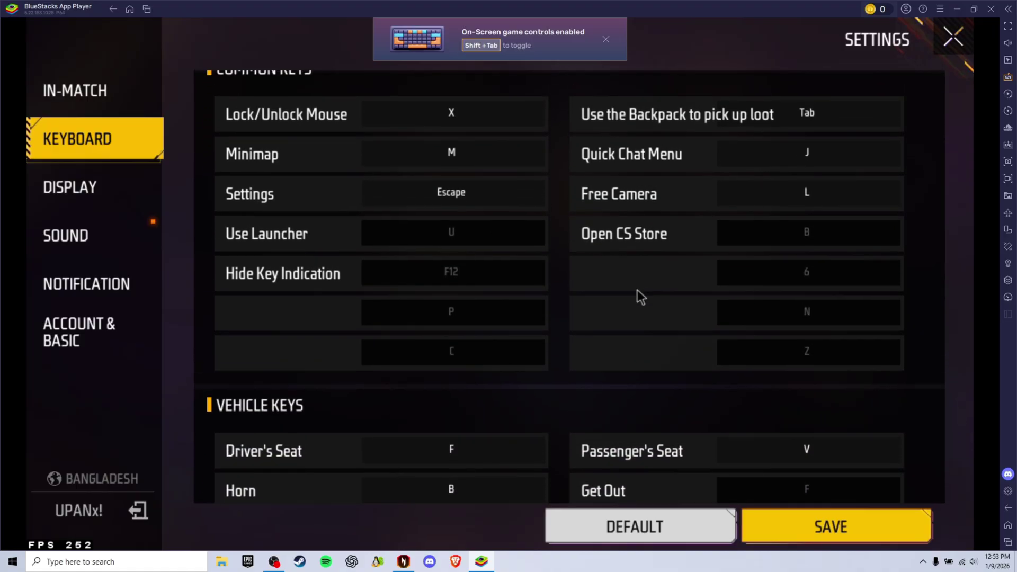
scroll(638, 270, up, 6)
click(816, 265)
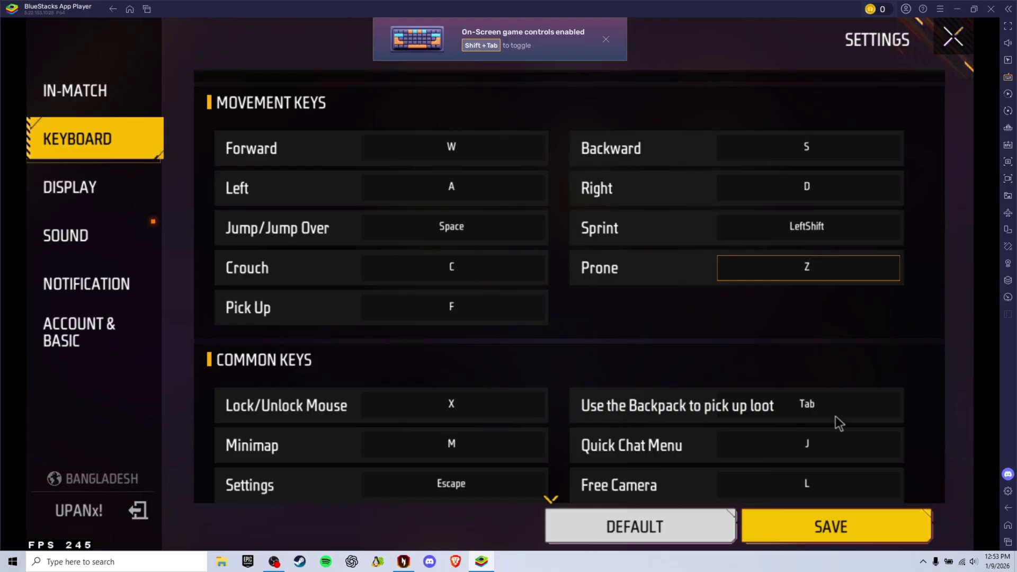
key(ctrl)
click(806, 527)
click(570, 364)
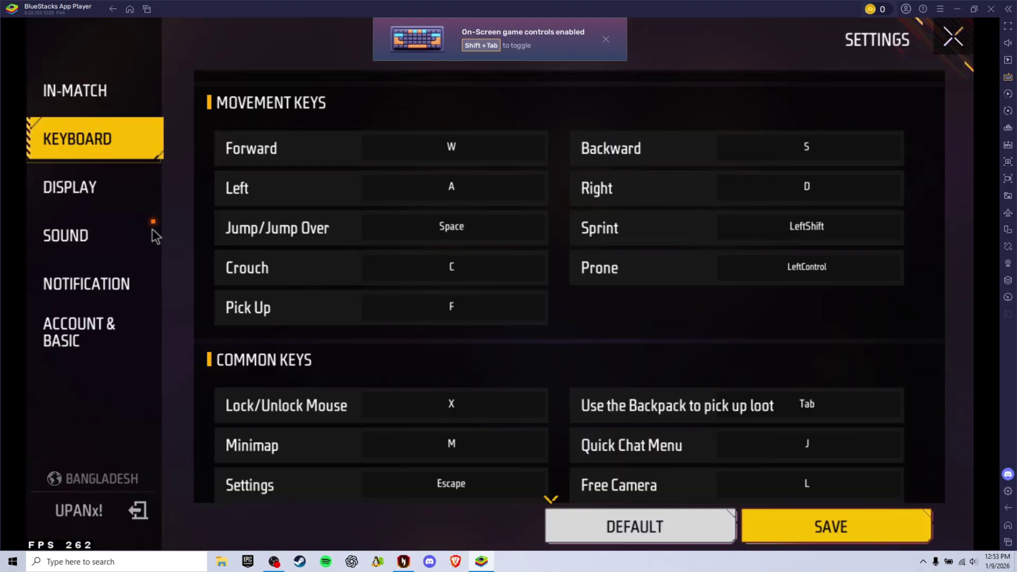
- Look through the Display, Sound, Notification and Account & Basic settings, and close the settings
click(106, 206)
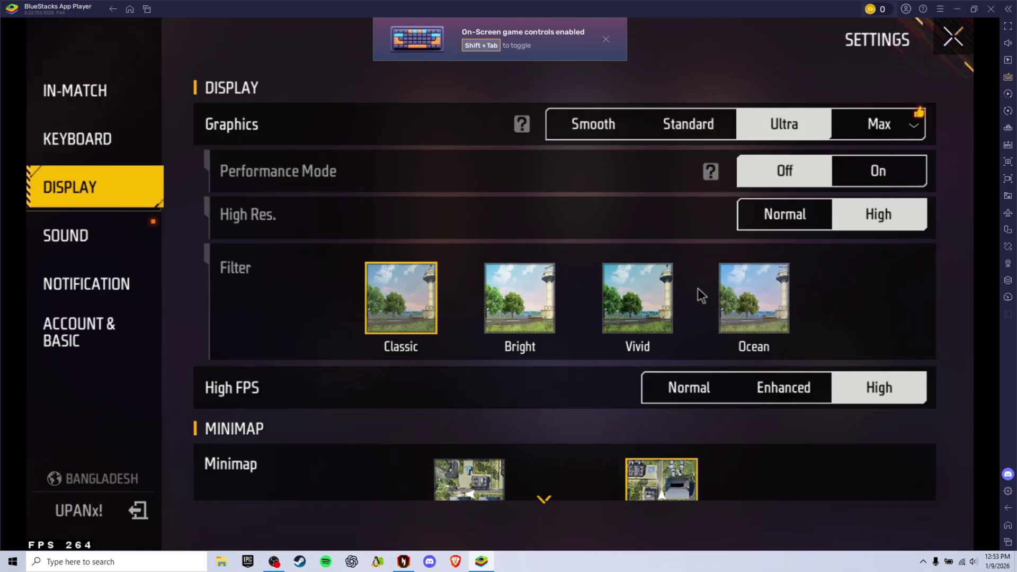
click(108, 241)
click(113, 289)
click(103, 335)
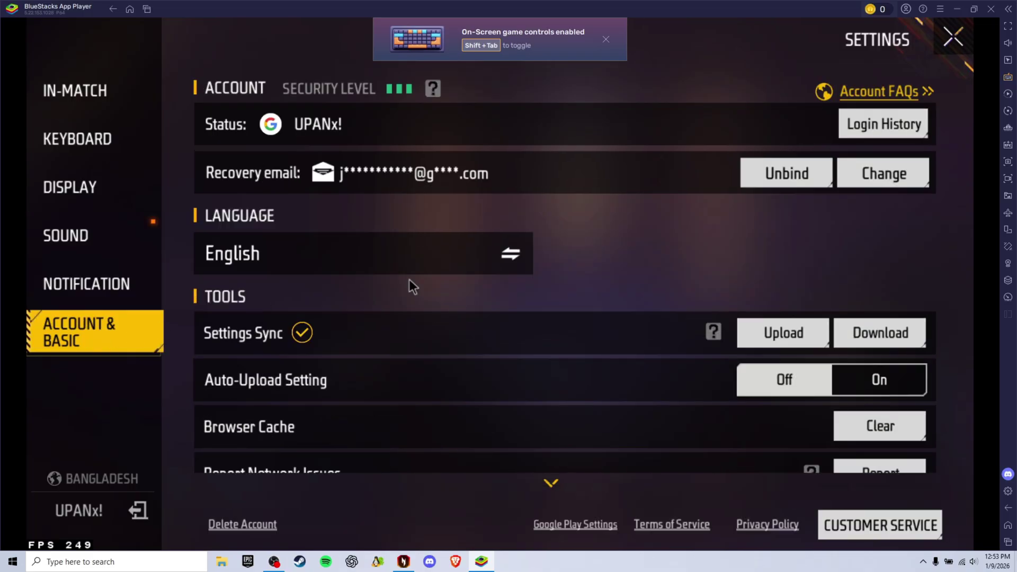
click(951, 46)
- Choose Training among the game modes, confirm the Training Grounds data pack download and return to the lobby
click(800, 465)
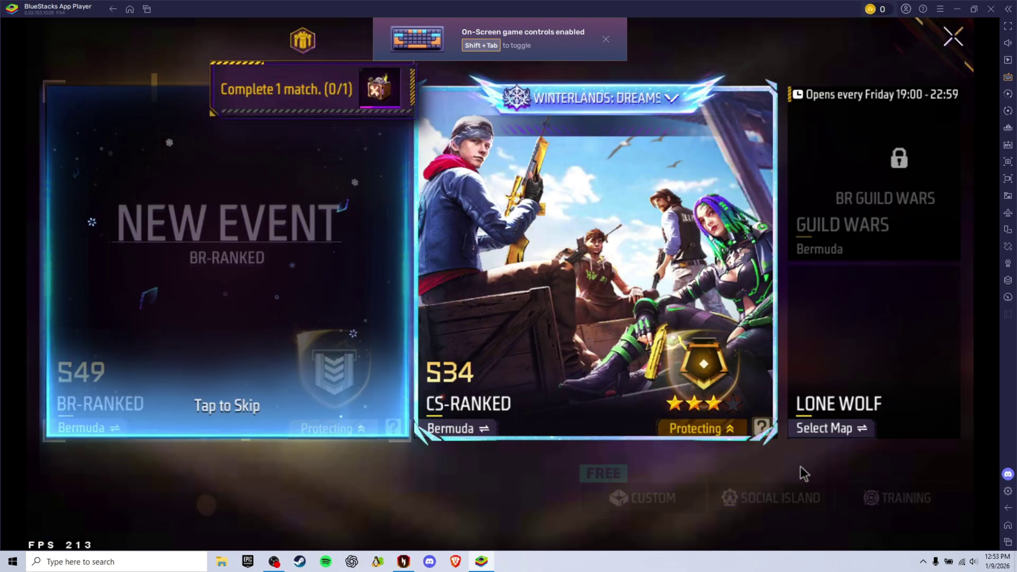
click(847, 499)
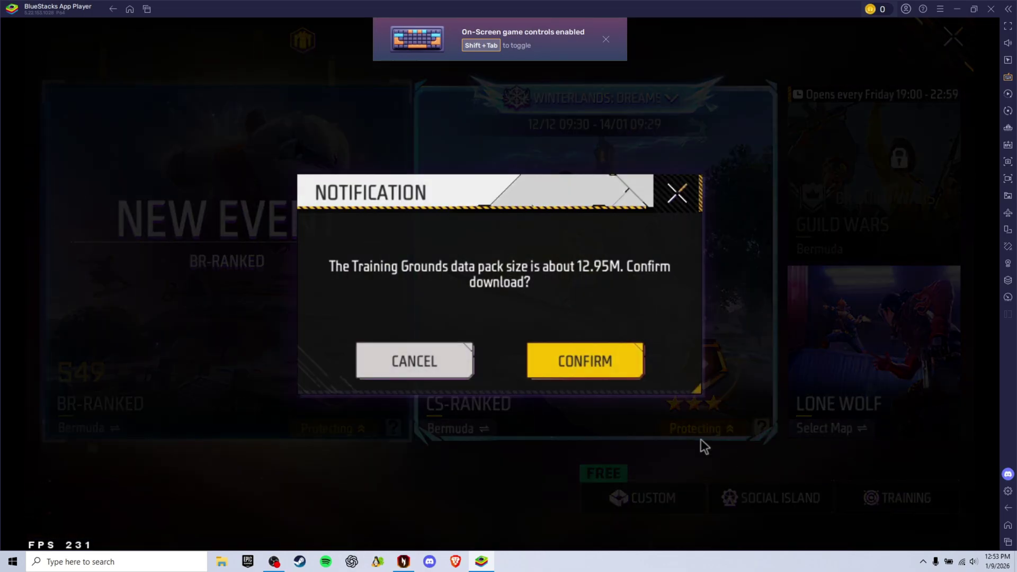
click(633, 355)
click(954, 36)
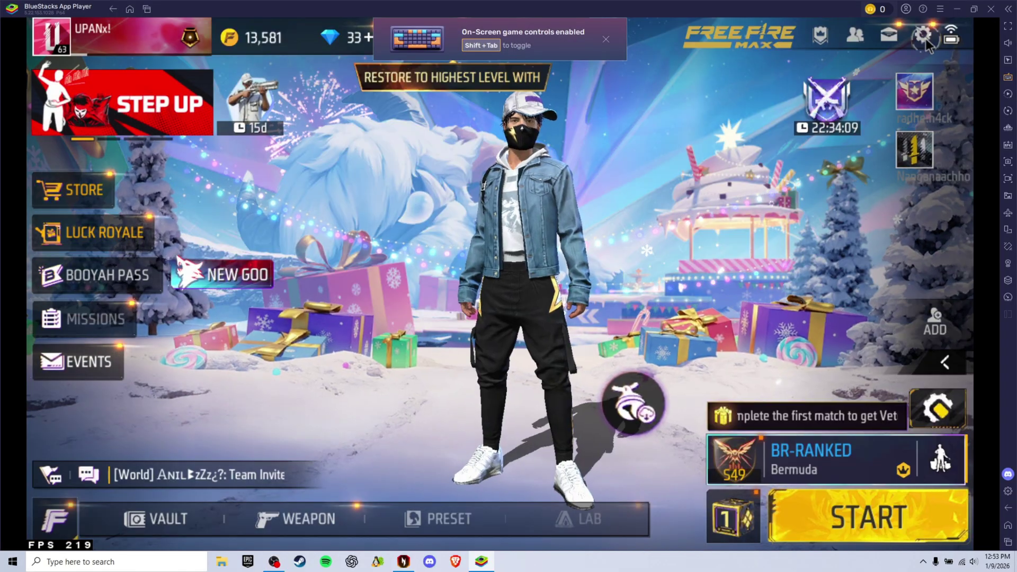
- Lower the Sound Effects volume to 10 in the game's sound settings and close the settings
click(962, 29)
click(101, 190)
click(95, 231)
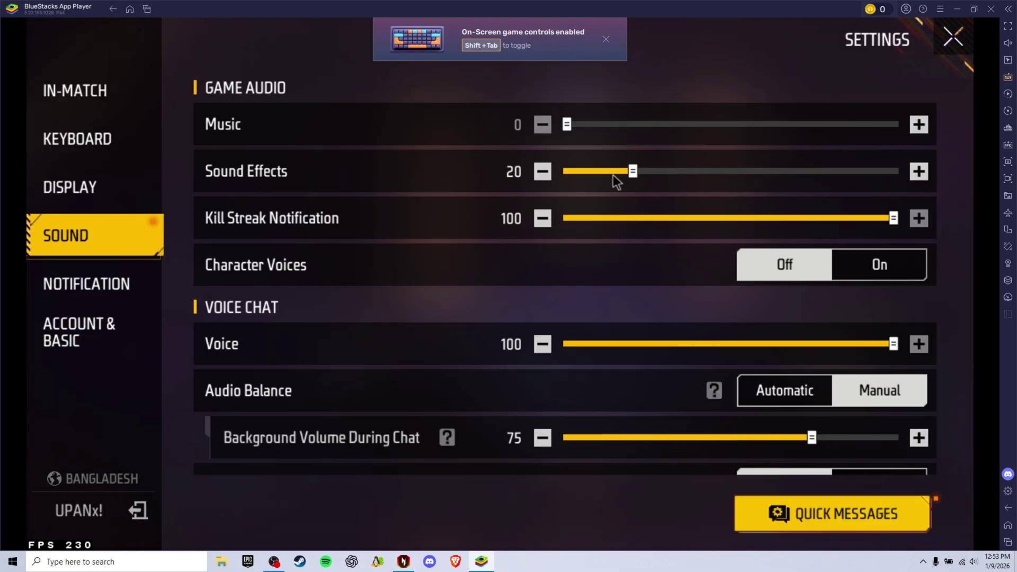
drag(613, 175, 594, 175)
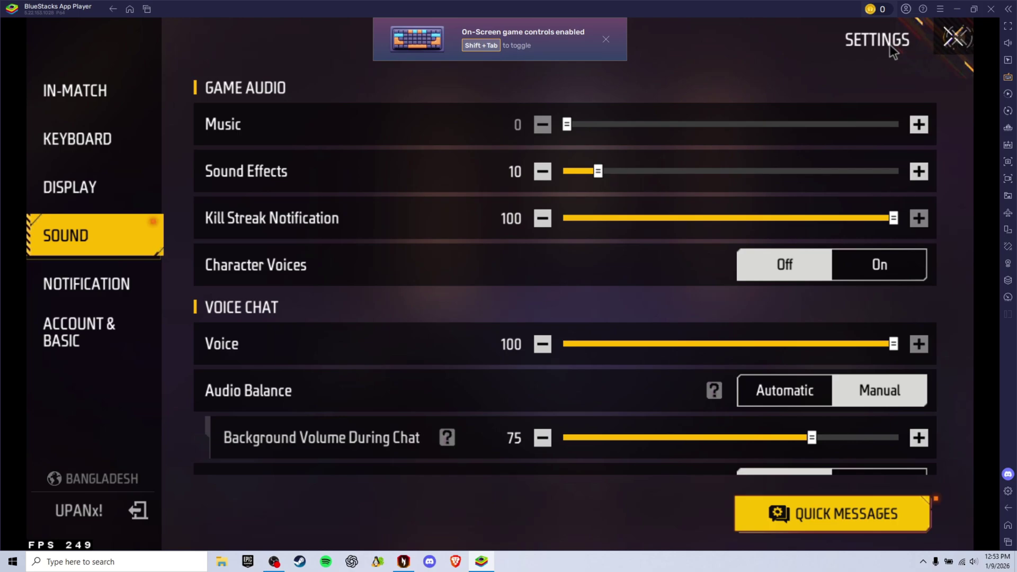
click(953, 38)
- Select the Training mode, start the match and run forward in the Target Range
click(819, 467)
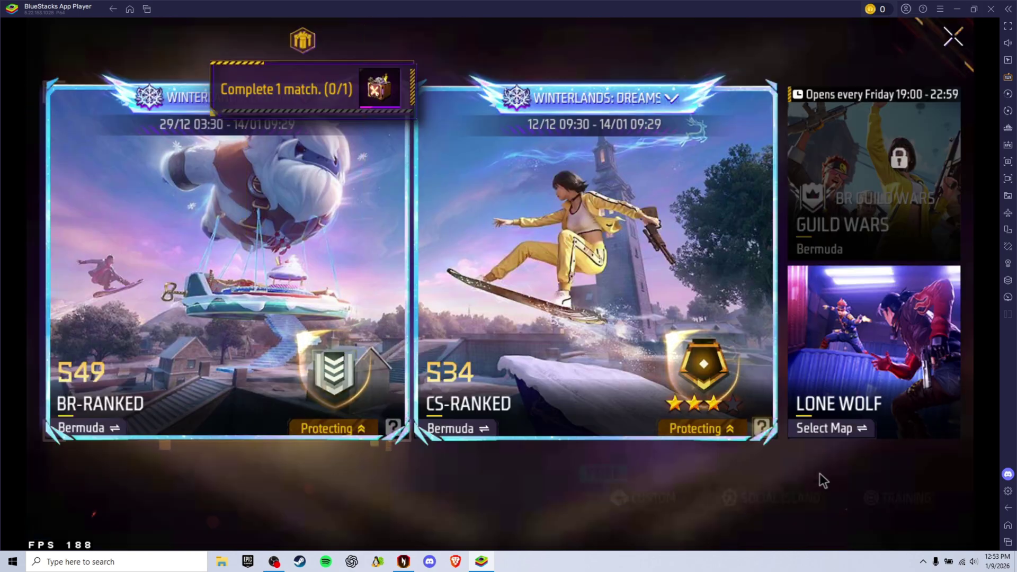
click(896, 506)
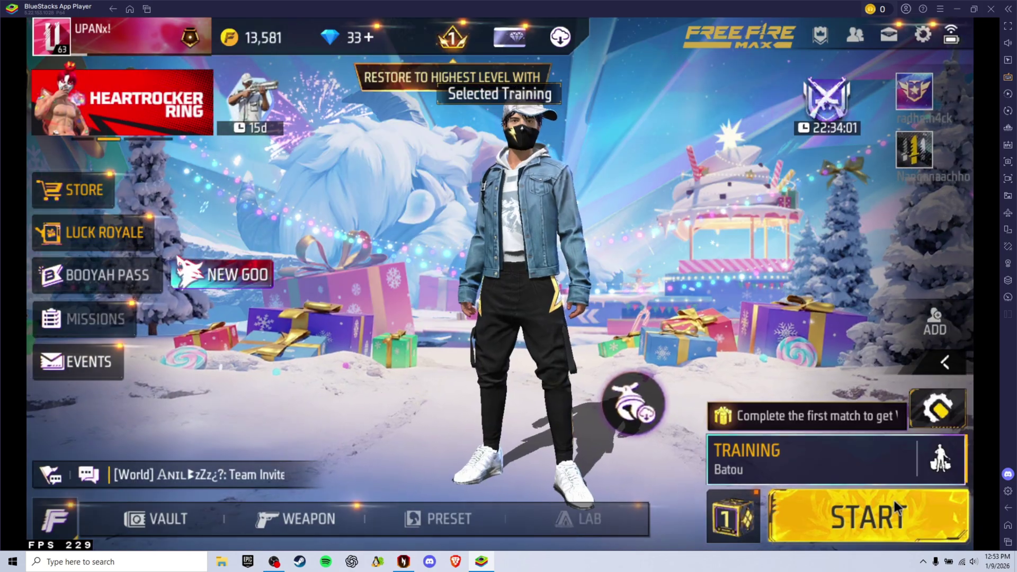
click(897, 510)
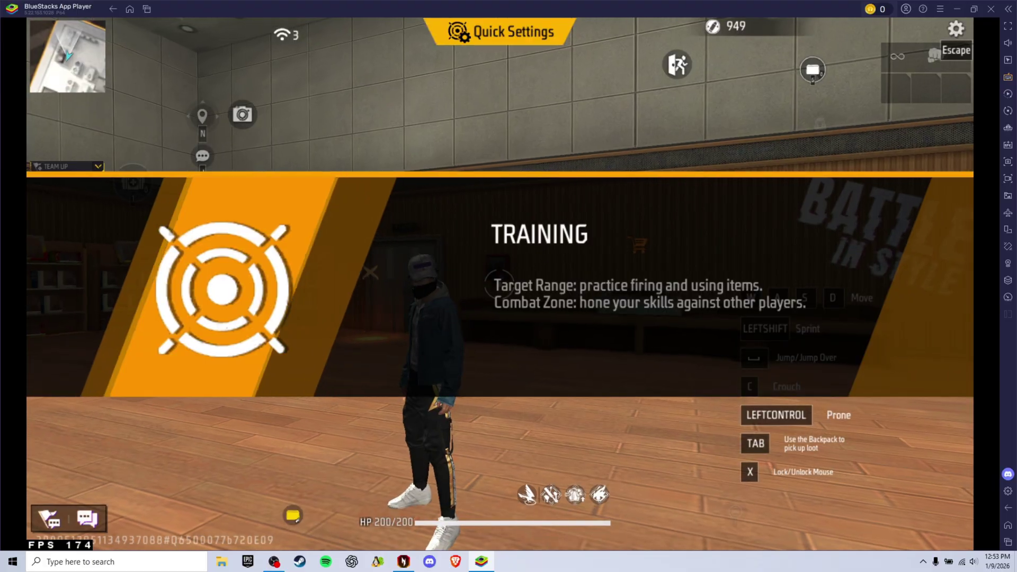
key(w)
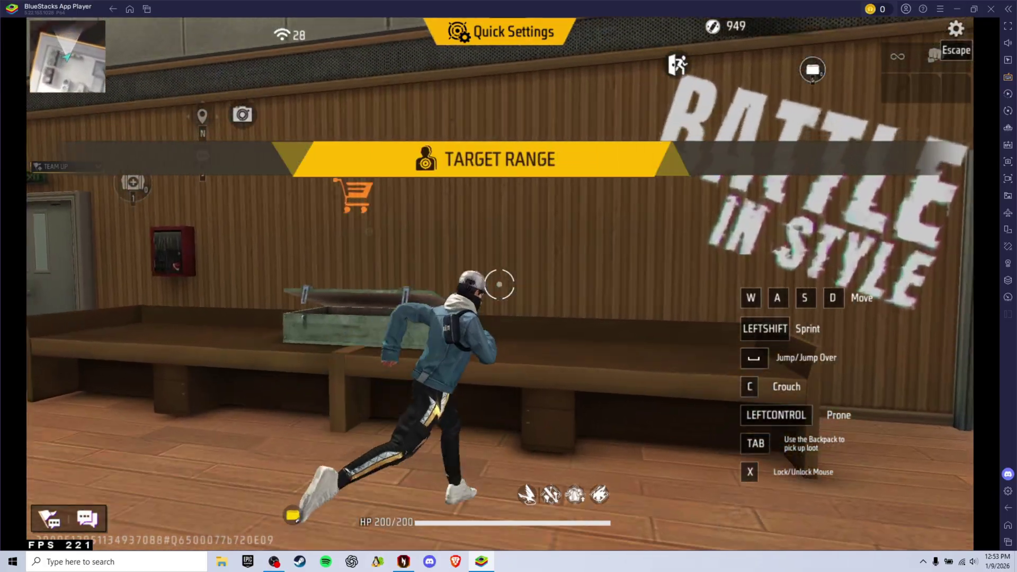
key(w)
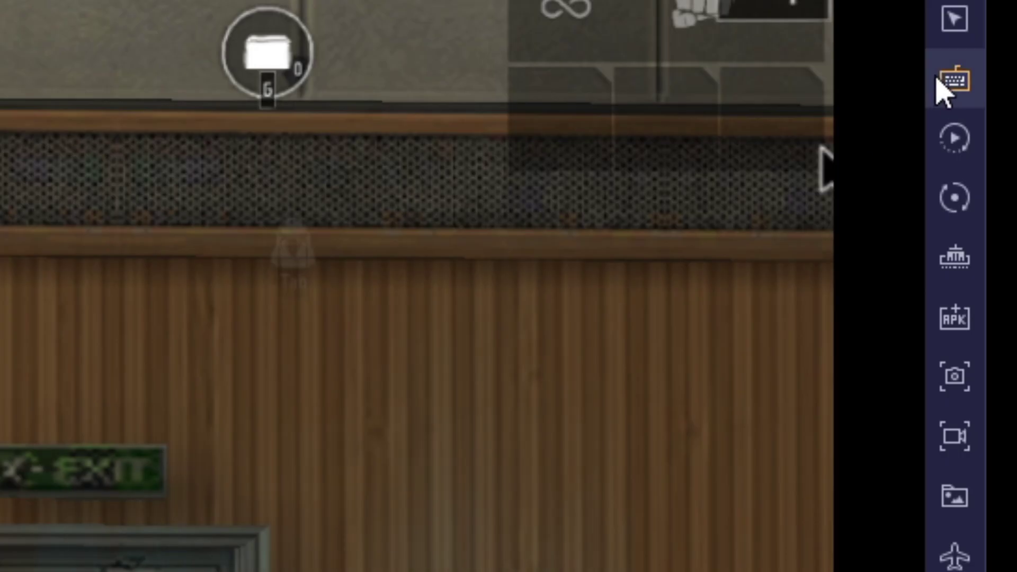
- Set the game controls' mouse sensitivity to 0.28 for X and 0.05 for Y
click(1007, 77)
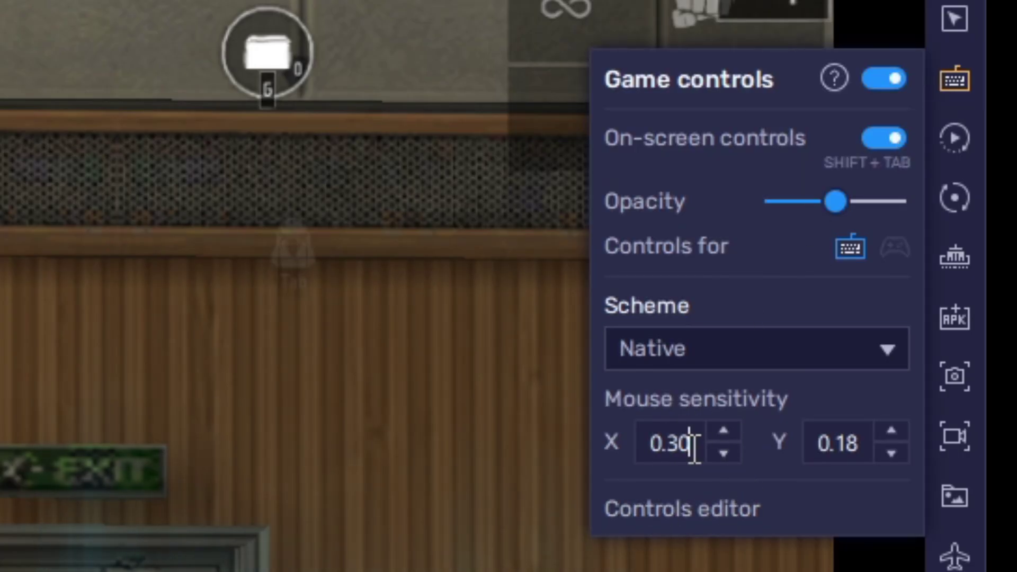
text(29)
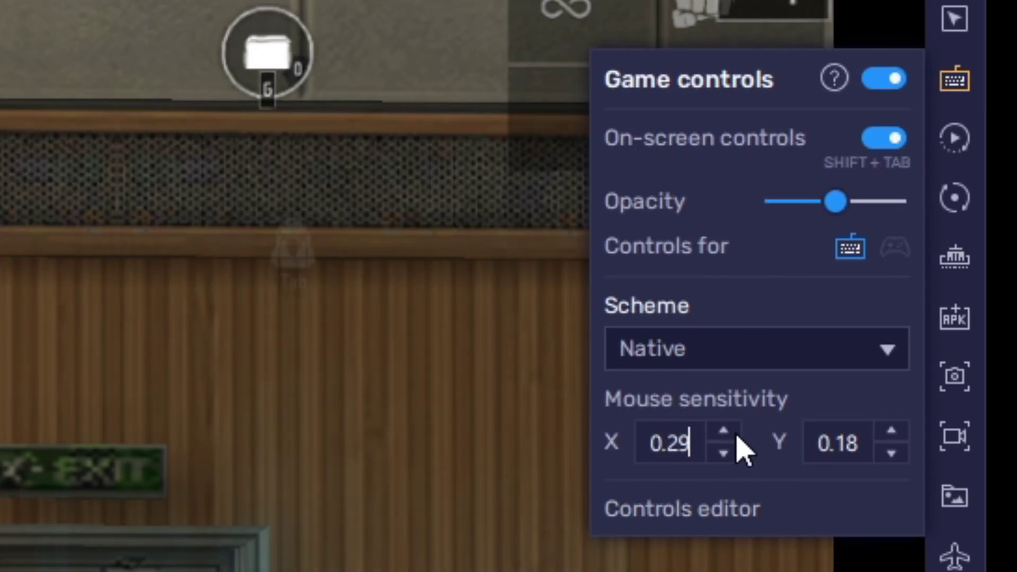
key(BackSpace)
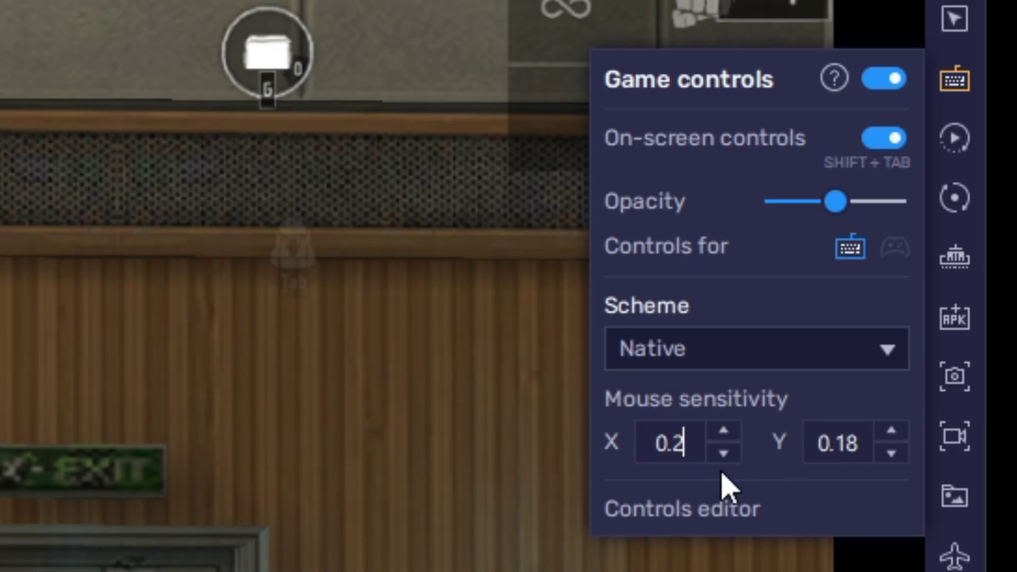
text(8)
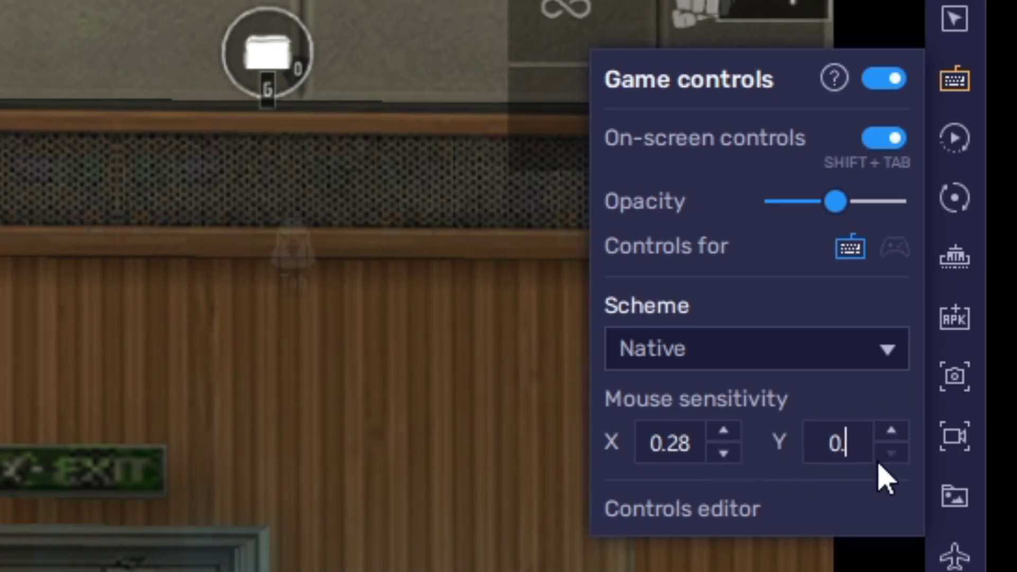
text(05)
click(243, 556)
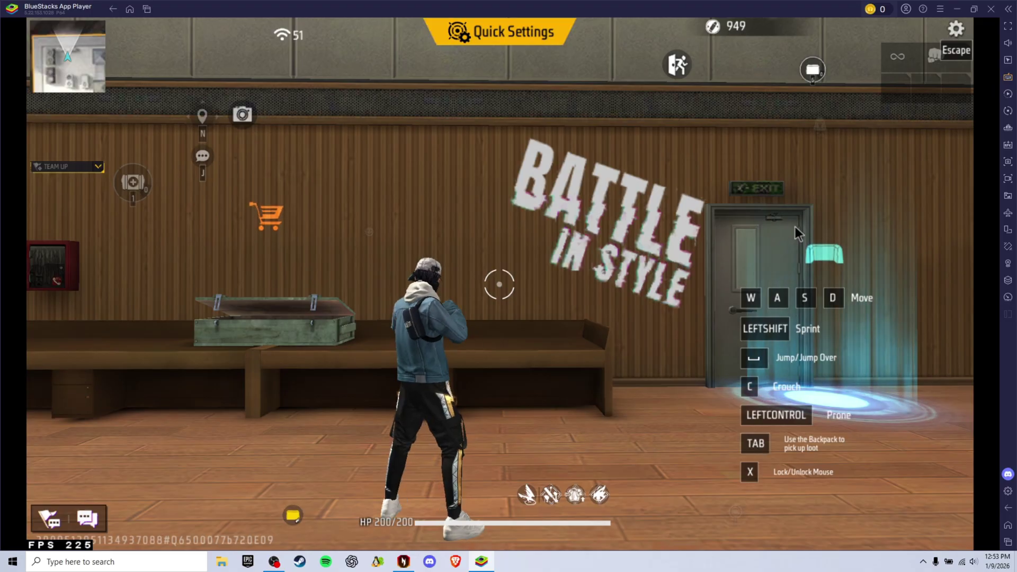
- Open the weapons crate in the Target Range and obtain the UMP and MP40 submachine guns
key(a)
key(f)
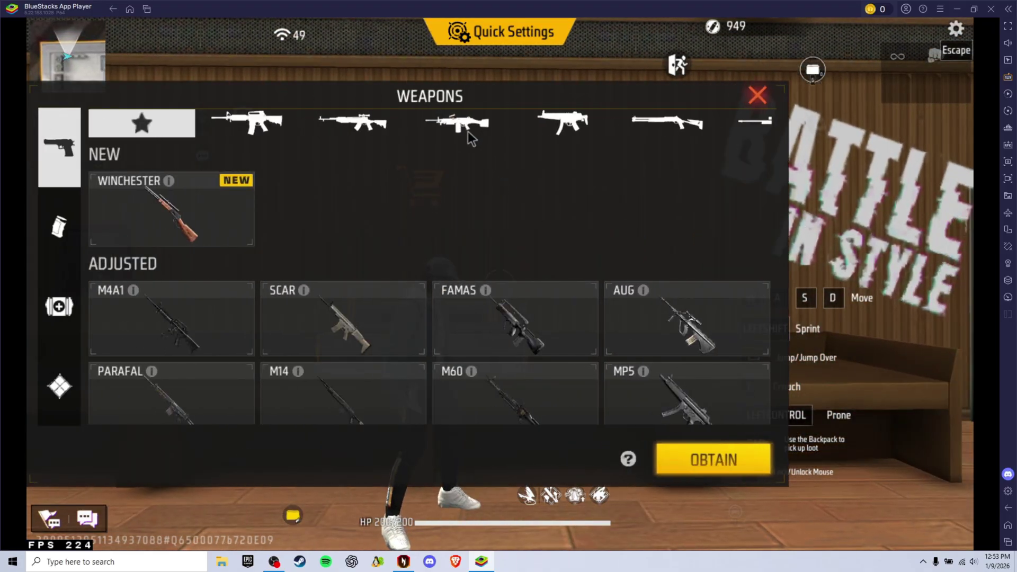
click(548, 133)
click(201, 185)
click(699, 459)
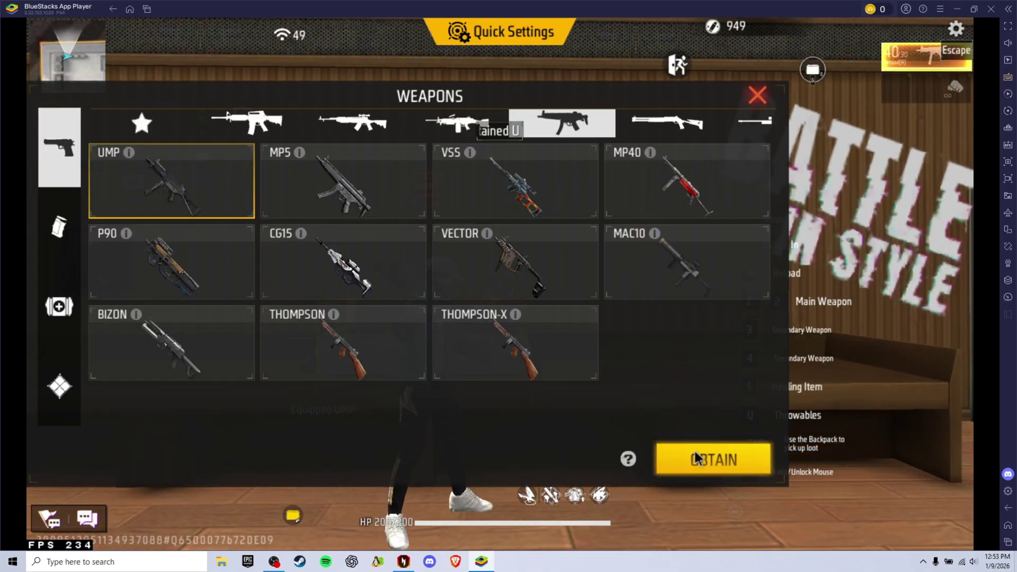
click(689, 196)
click(704, 461)
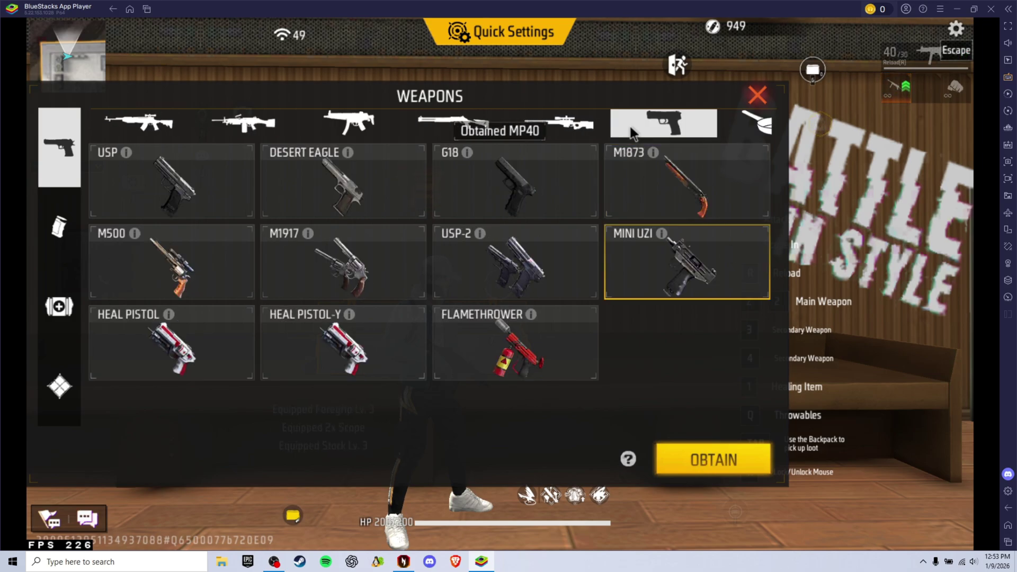
- Obtain the Desert Eagle from the pistols, close the weapons list and run toward the shooting range
click(750, 462)
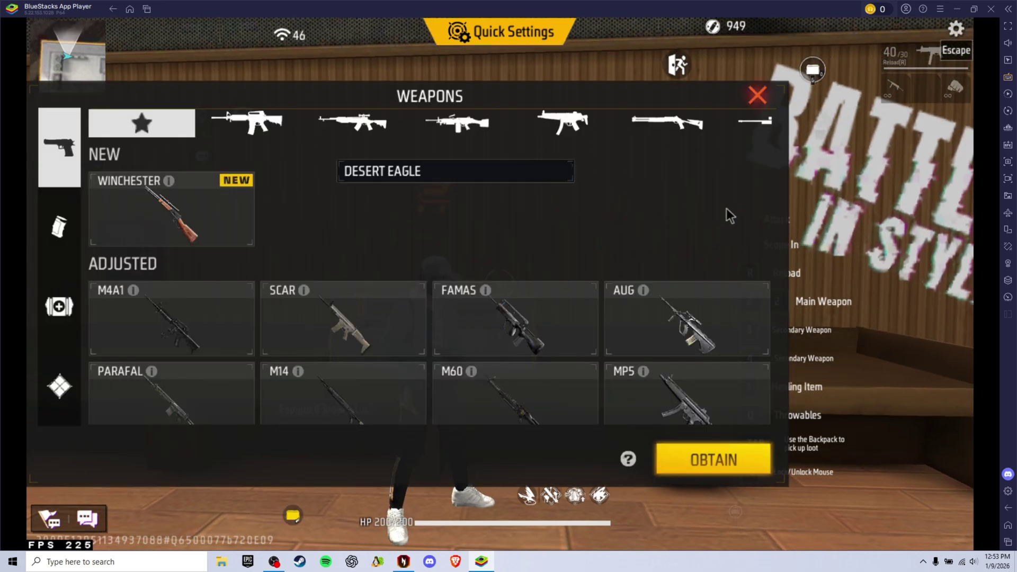
scroll(583, 127, down, 3)
click(587, 130)
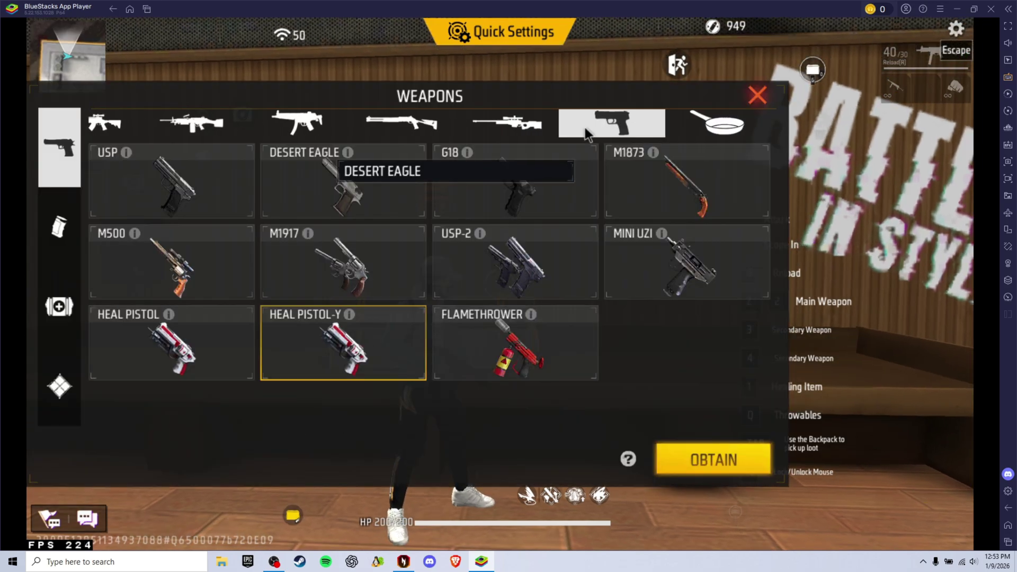
click(699, 455)
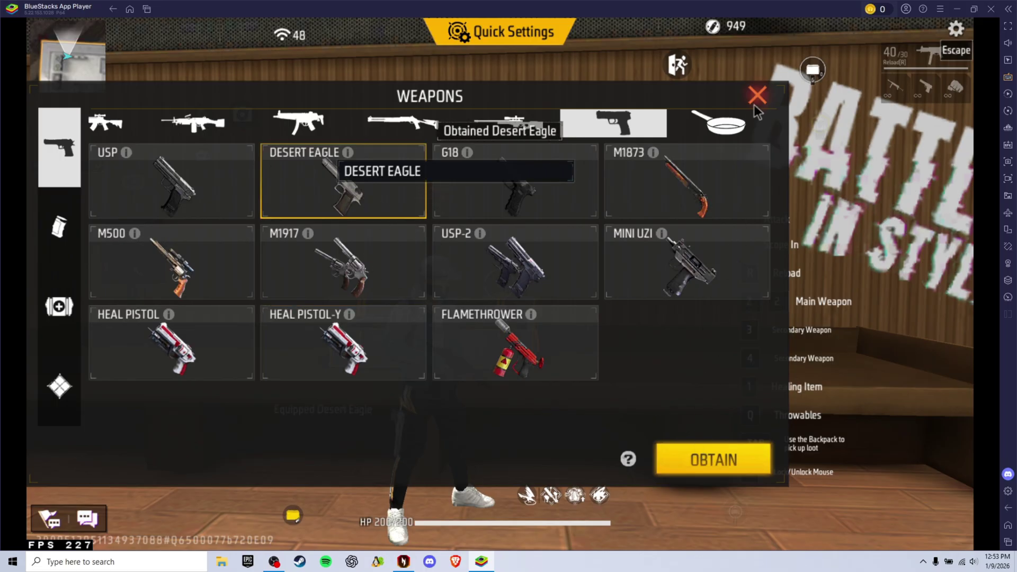
key(w)
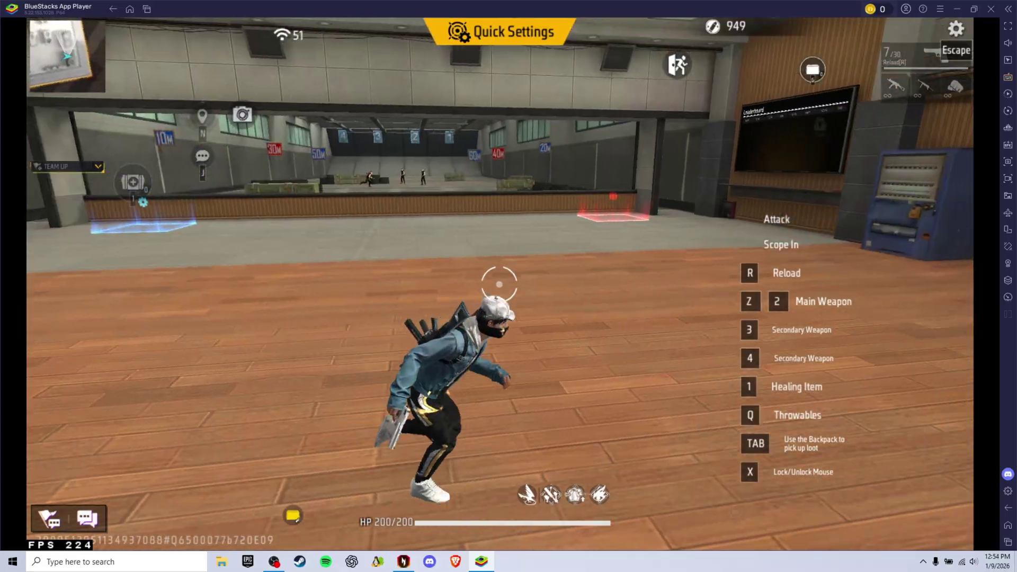
- Fire the Desert Eagle at the target dummies while running around the Target Range, reloading between shots
key(w)
click(500, 285)
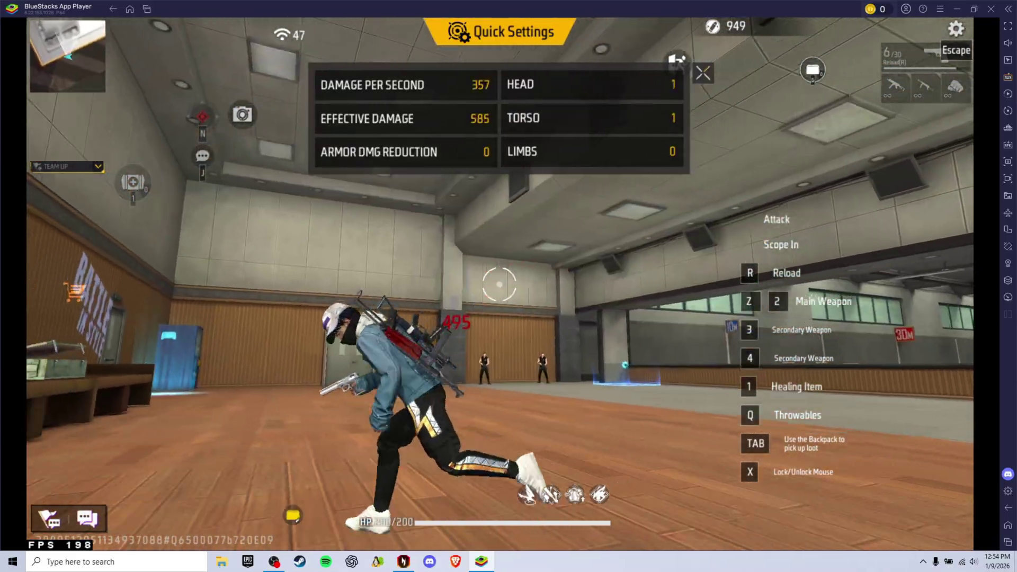
key(w)
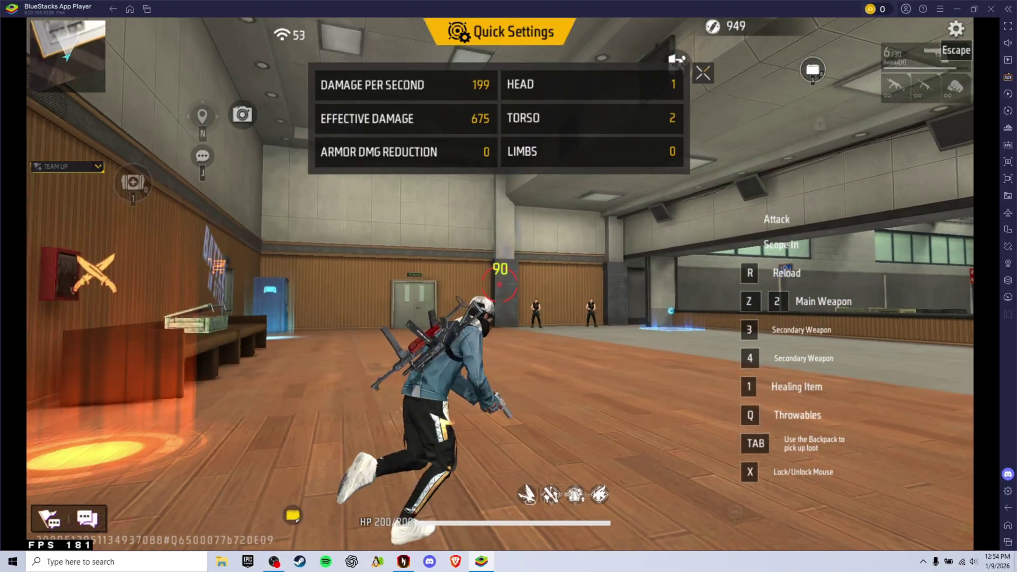
key(r)
key(w)
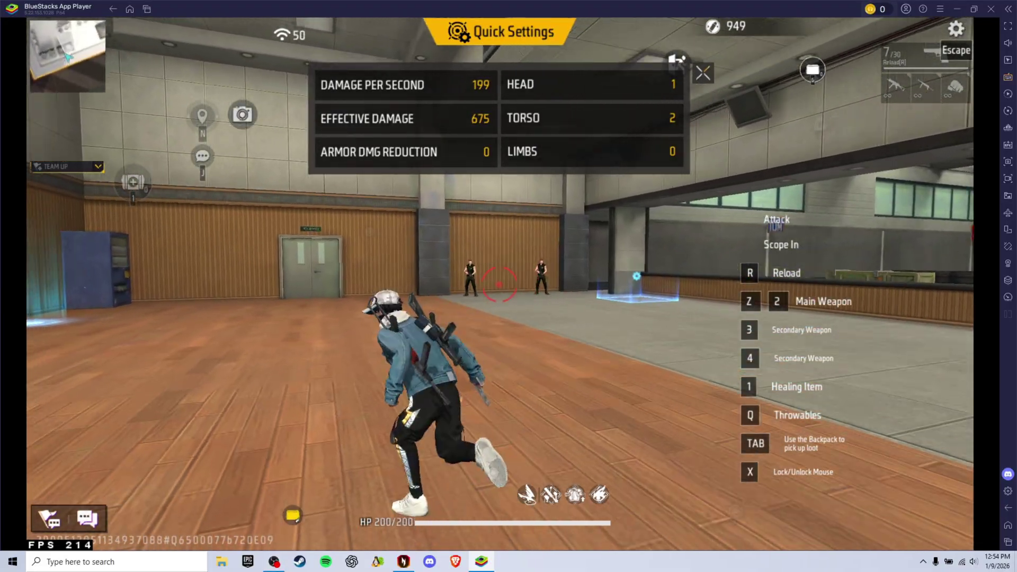
click(499, 285)
key(w)
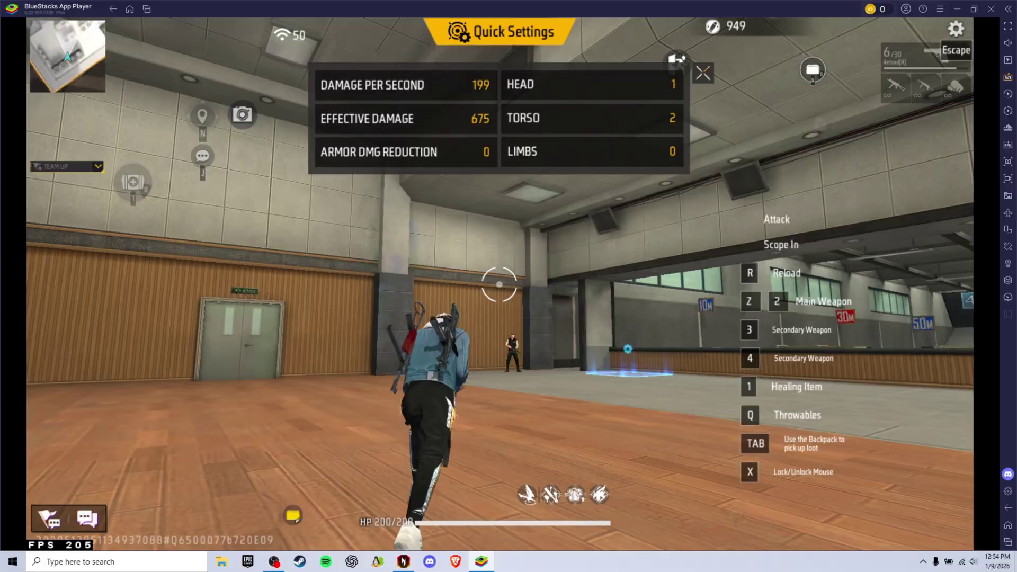
click(499, 284)
key(w)
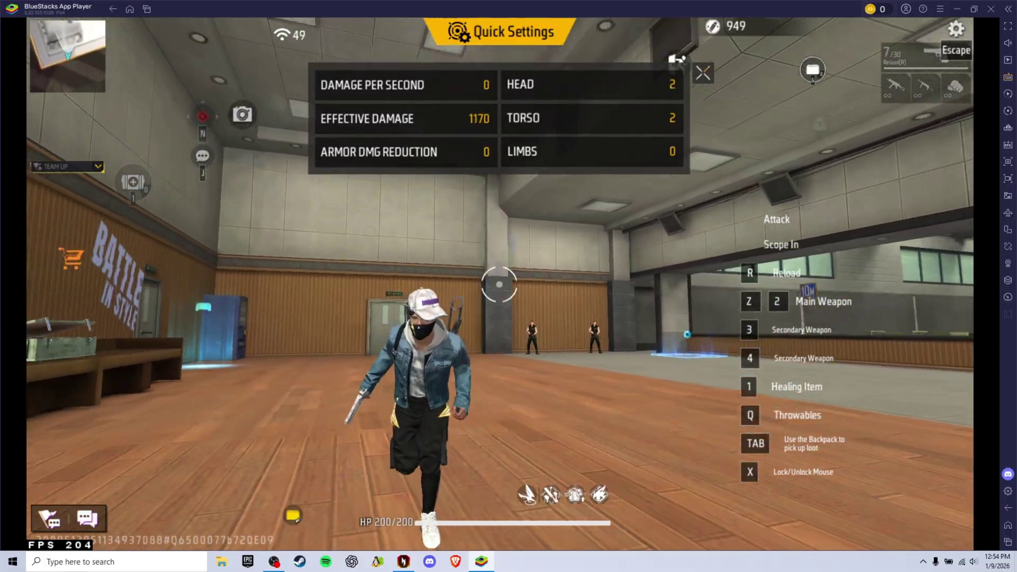
click(499, 285)
key(w)
click(499, 285)
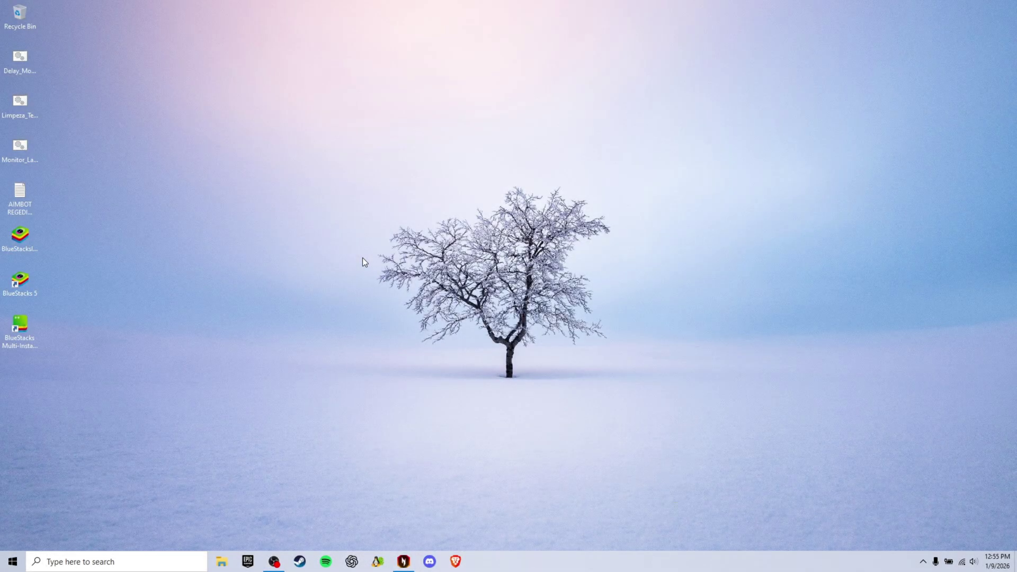
key(super)
text(log)
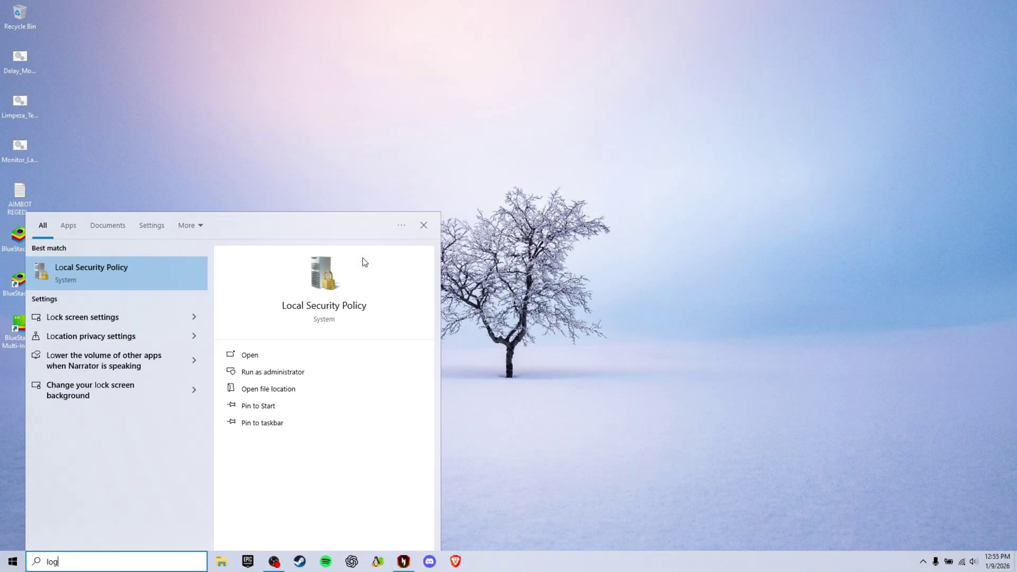
text(itech)
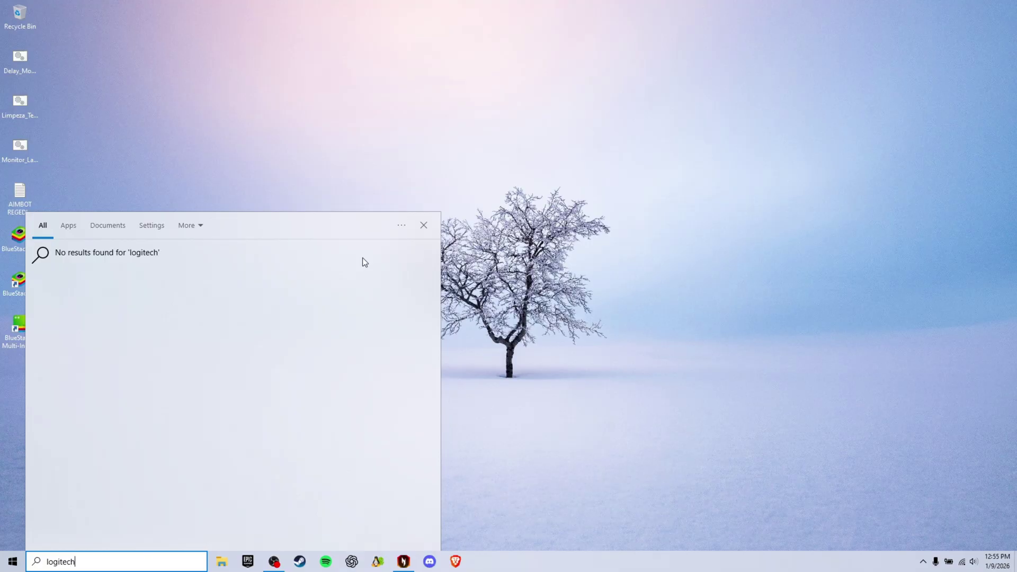
key(Escape)
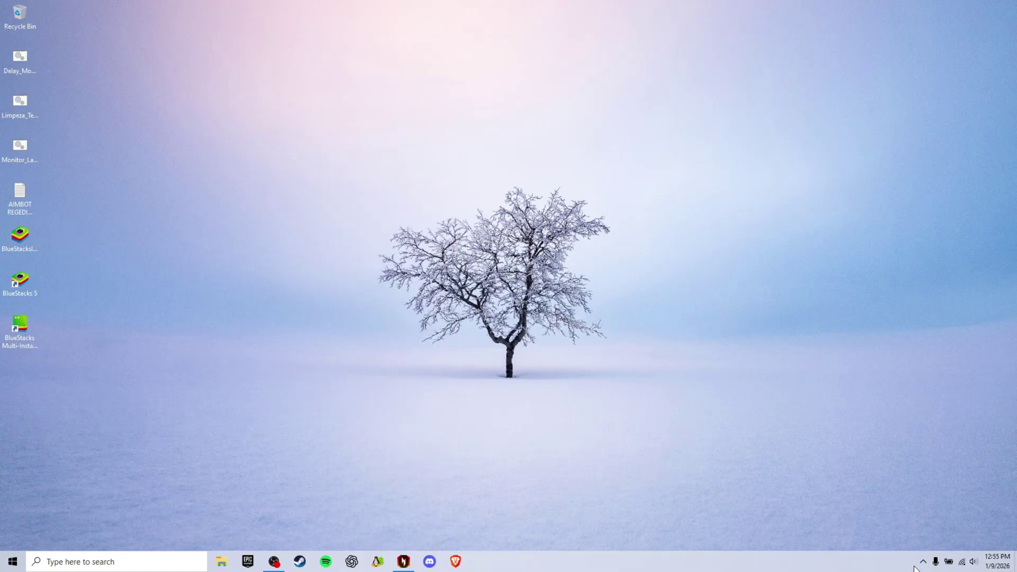
- Open Logitech G HUB, examine the G102 LIGHTSYNC mouse's DPI speeds and report rate, and close it
click(923, 561)
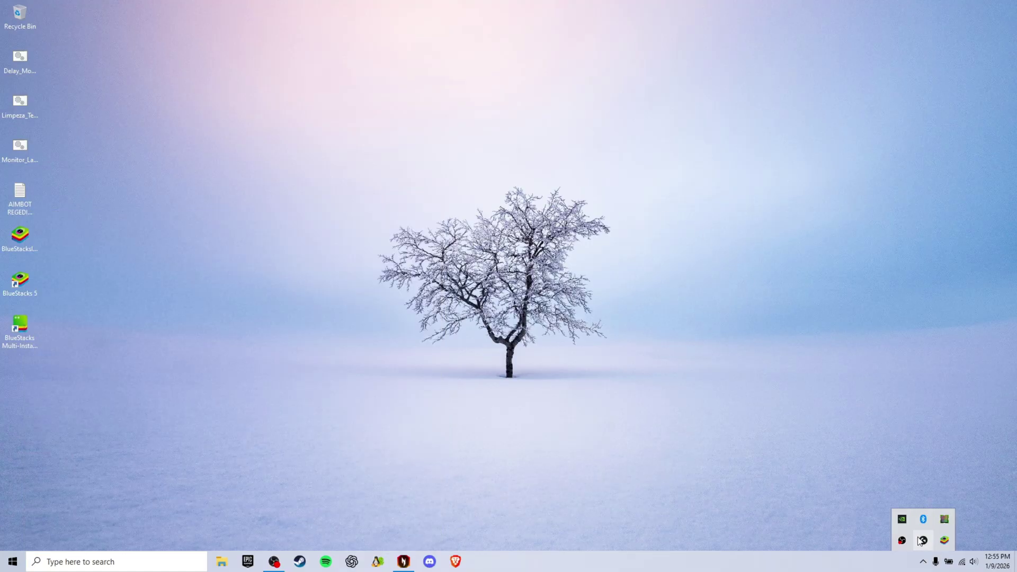
click(922, 541)
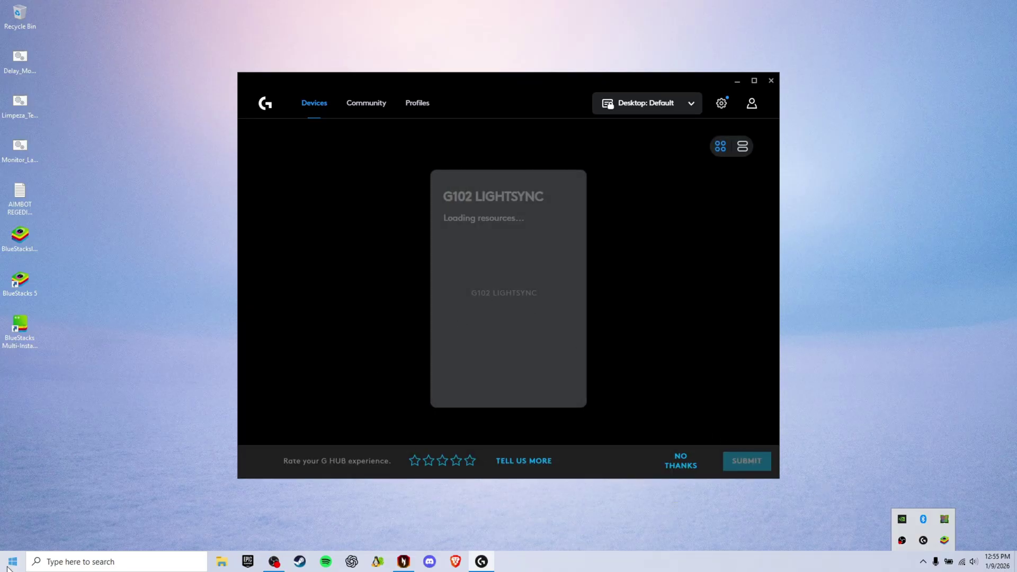
click(519, 299)
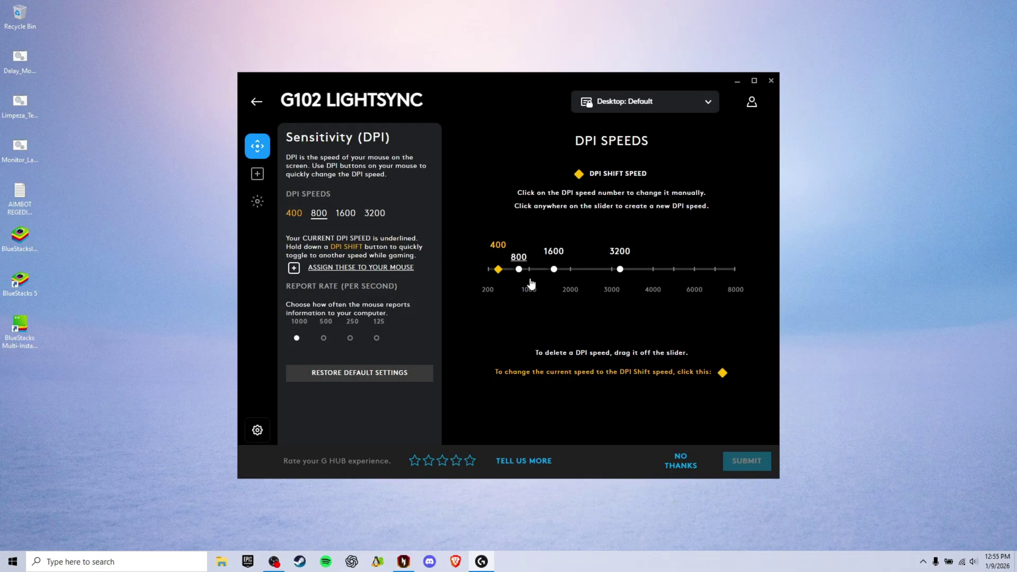
click(772, 82)
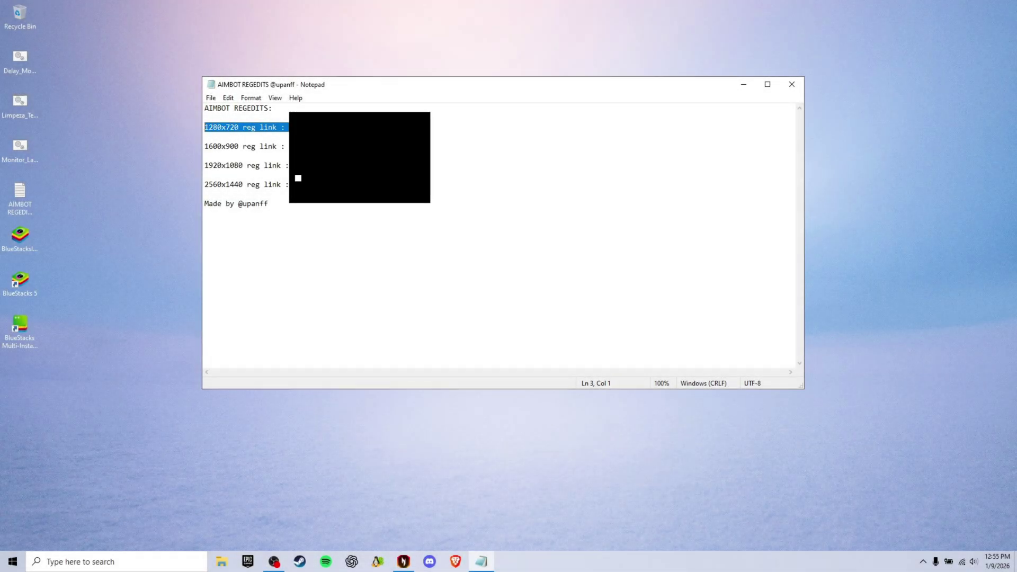
- Highlight the reg link lines for each resolution in the AIMBOT REGEDITS note, then clear the selection
drag(286, 146, 251, 142)
drag(455, 176, 231, 113)
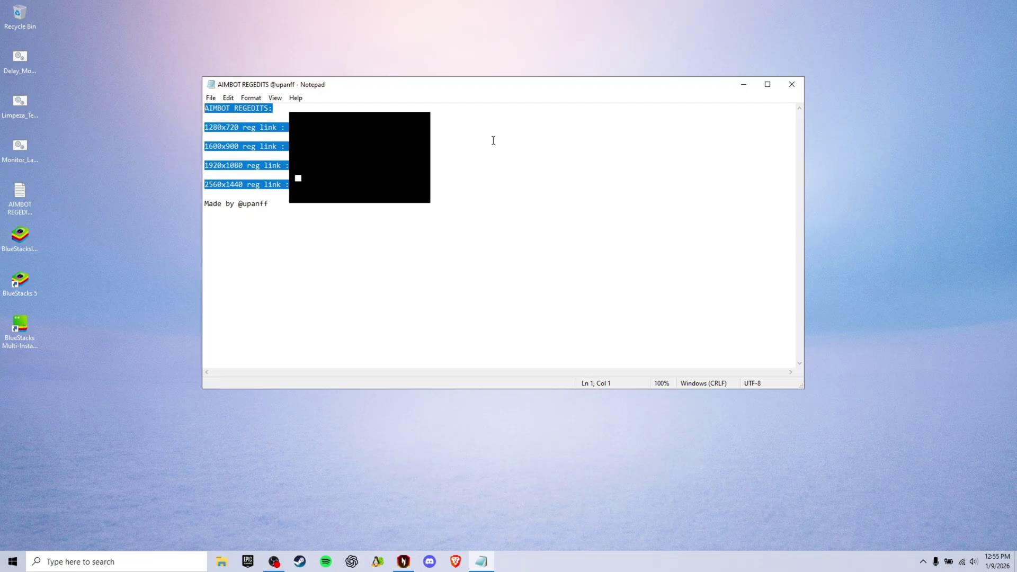
click(534, 146)
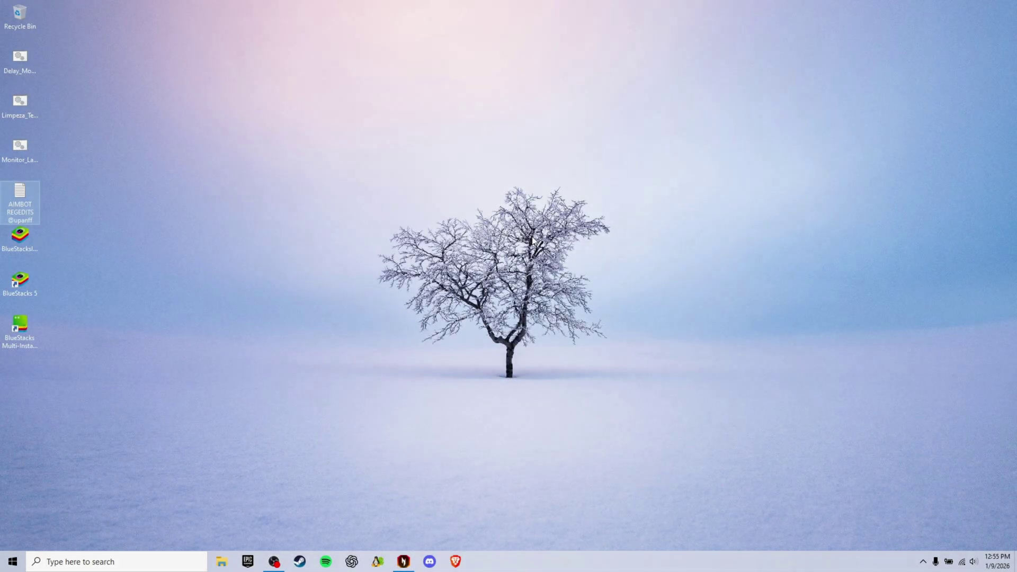
- Open Registry Editor and go to the HKEY_CURRENT_USER\Control Panel\Mouse key
key(super)
text(regedit)
key(Return)
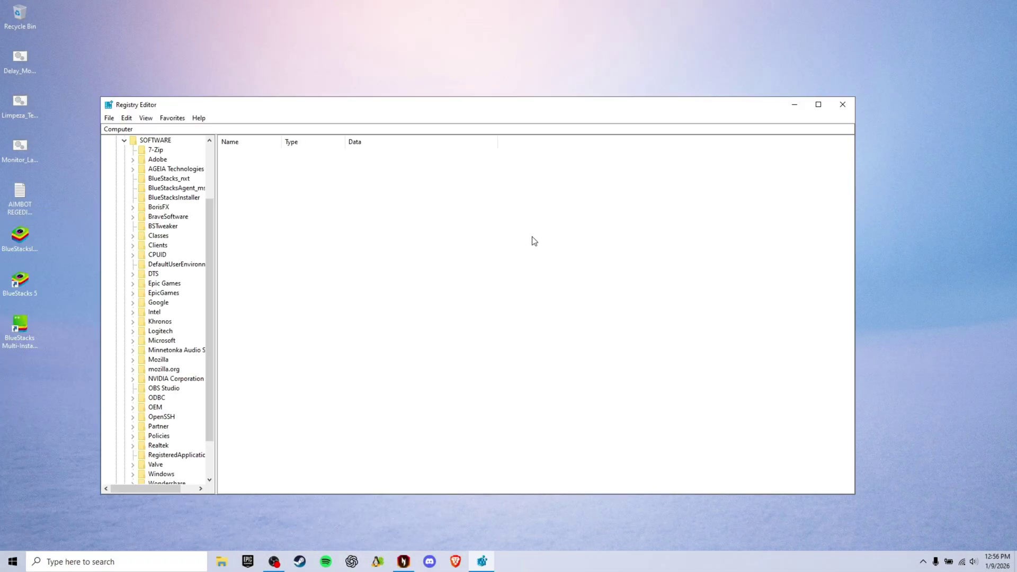
scroll(134, 167, up, 3)
click(116, 169)
click(116, 159)
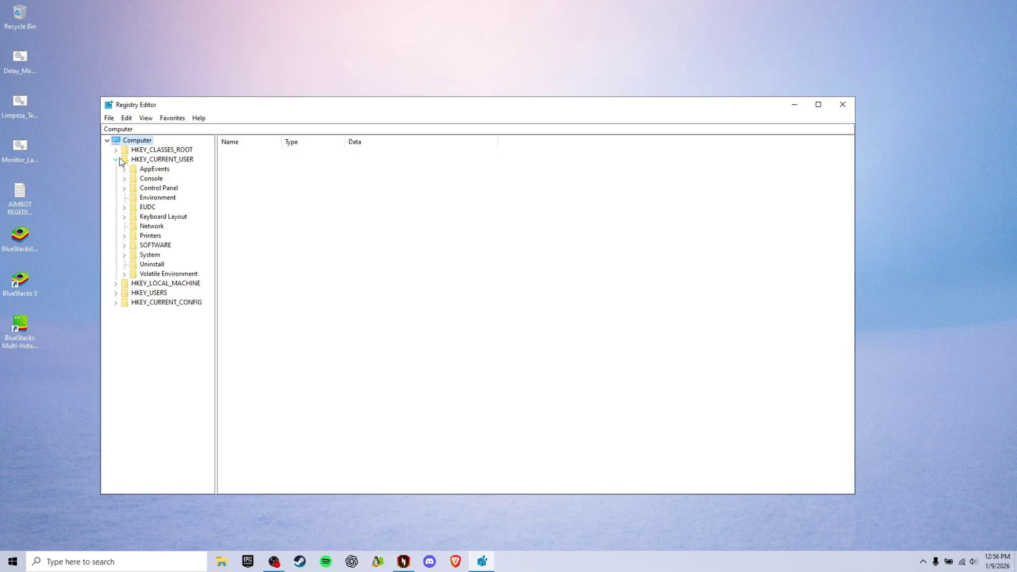
click(124, 188)
click(152, 286)
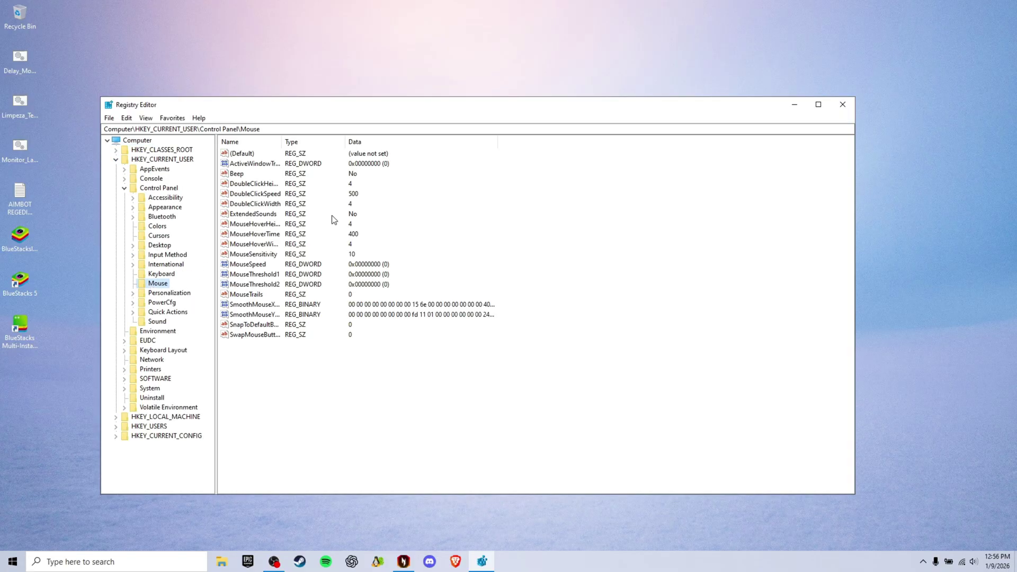
- Export the Mouse registry branch to the Desktop as "bakcup reg" and close Registry Editor
drag(235, 390, 243, 137)
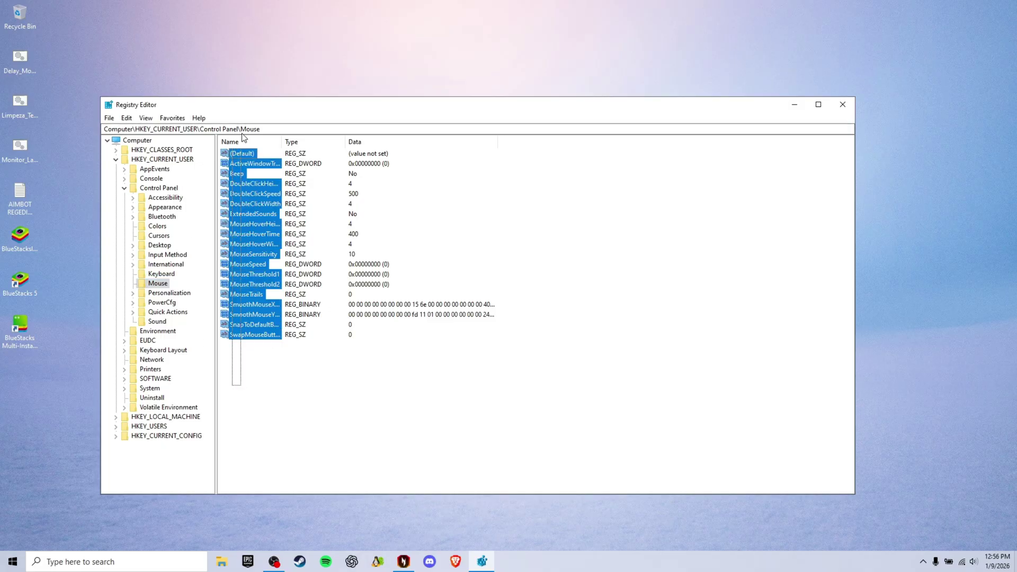
click(109, 118)
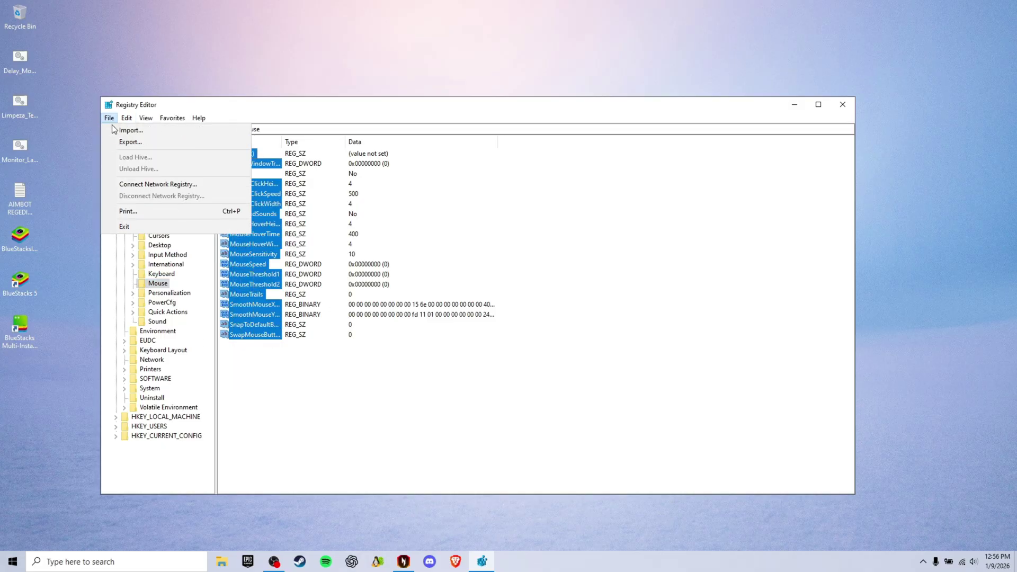
click(123, 141)
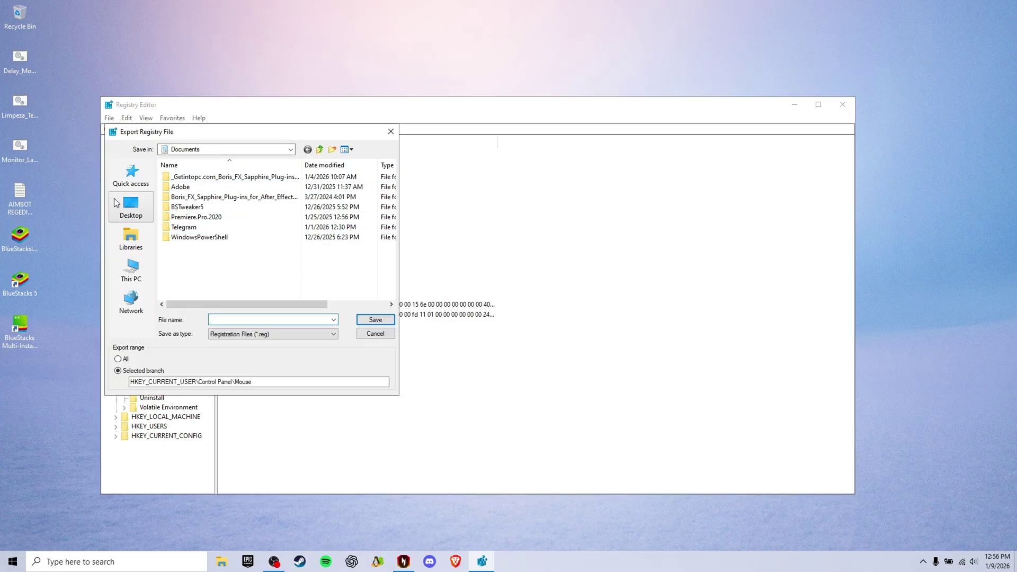
click(139, 183)
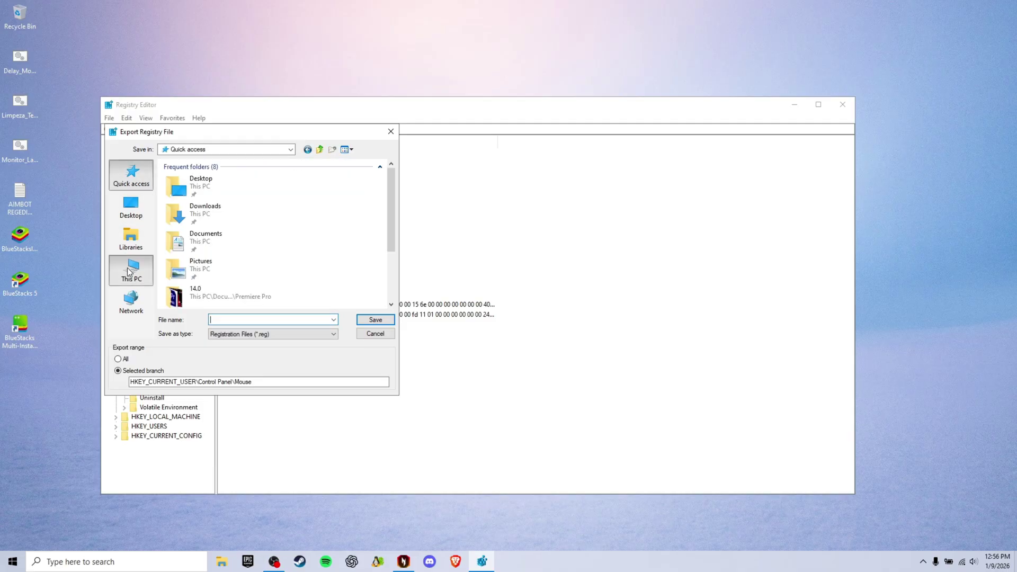
click(127, 272)
click(131, 206)
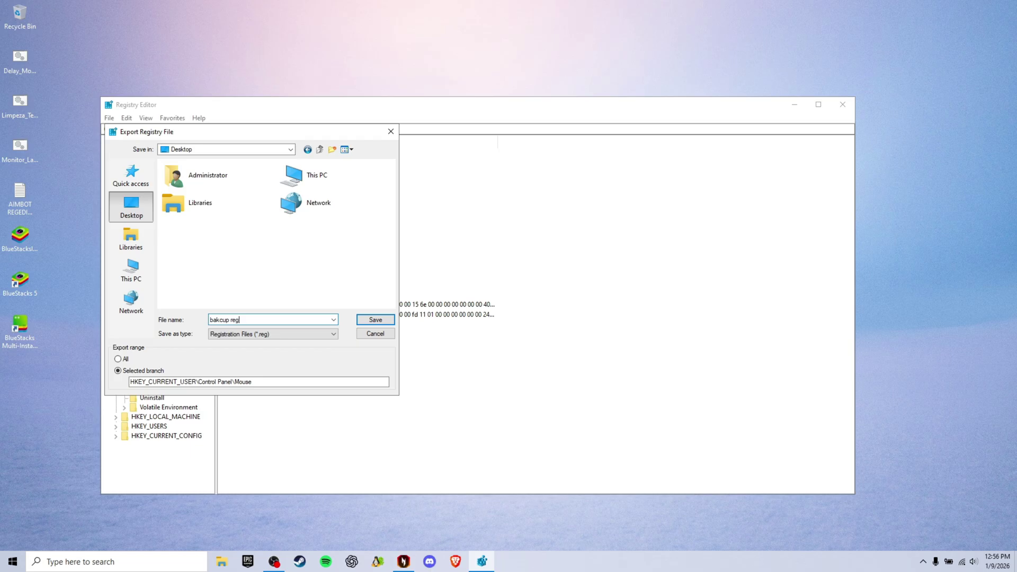
key(Return)
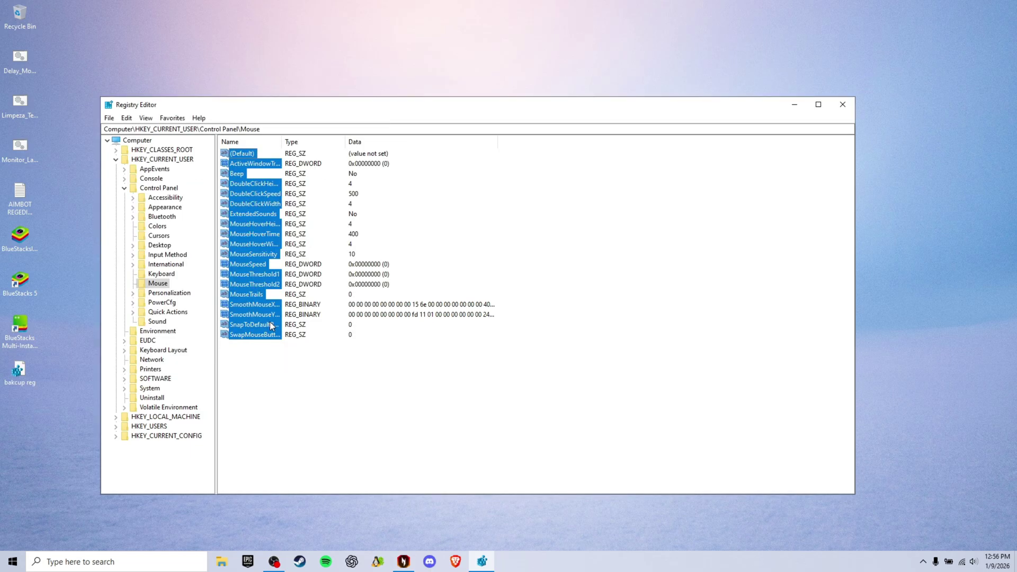
click(848, 109)
drag(71, 381, 1, 371)
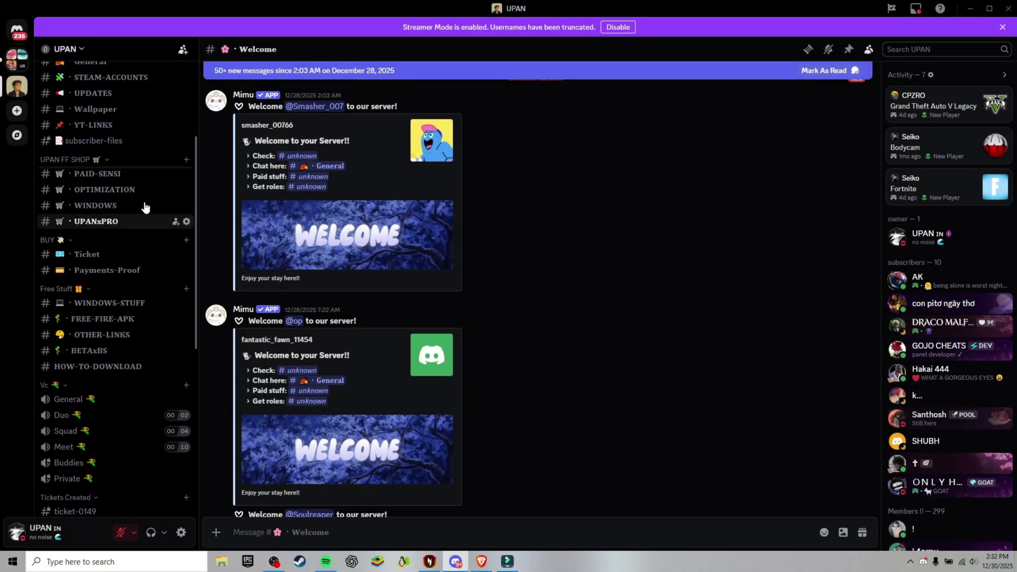
- In Discord, disable Streamer Mode and read through the PAID-SENSI and OPTIMIZATION shop channels
click(618, 27)
click(87, 154)
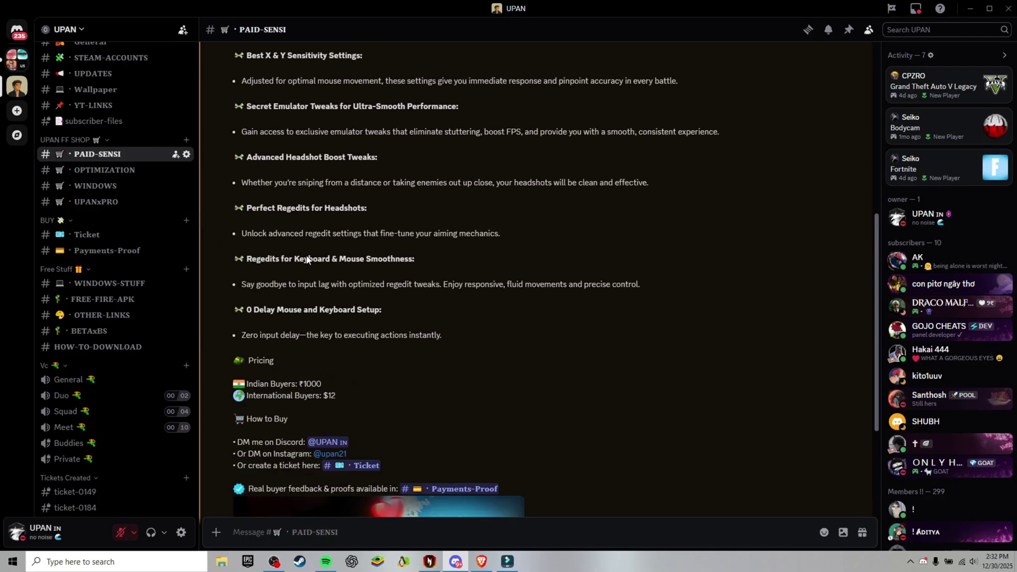
click(106, 169)
scroll(333, 166, up, 5)
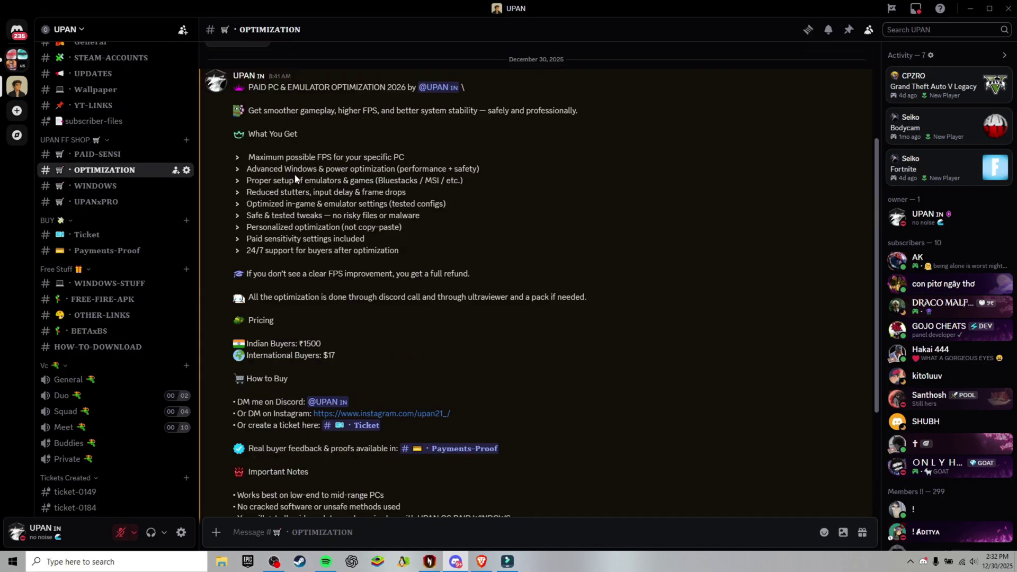
scroll(260, 229, down, 1)
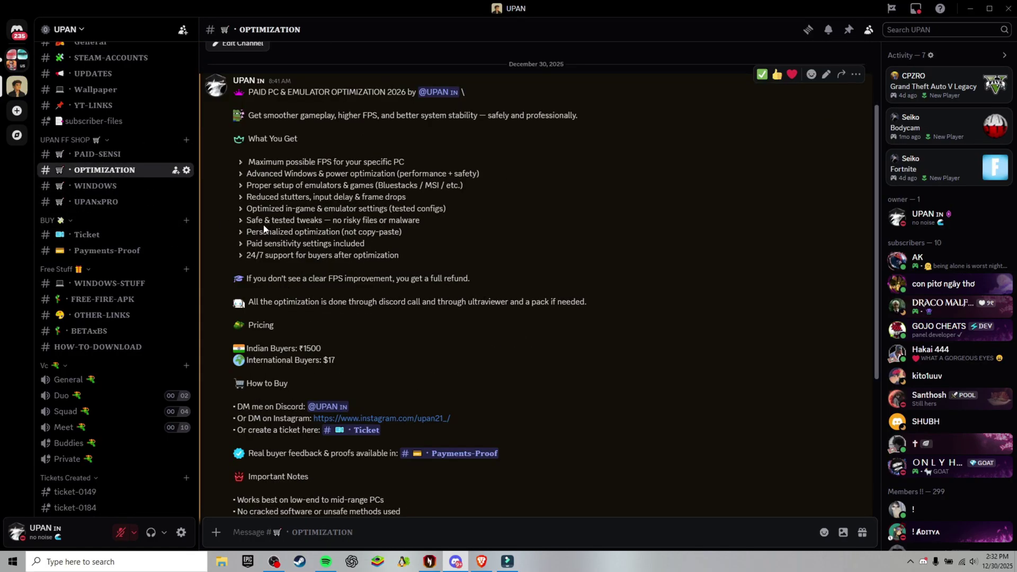
drag(253, 164, 427, 250)
scroll(429, 250, down, 1)
scroll(434, 251, down, 3)
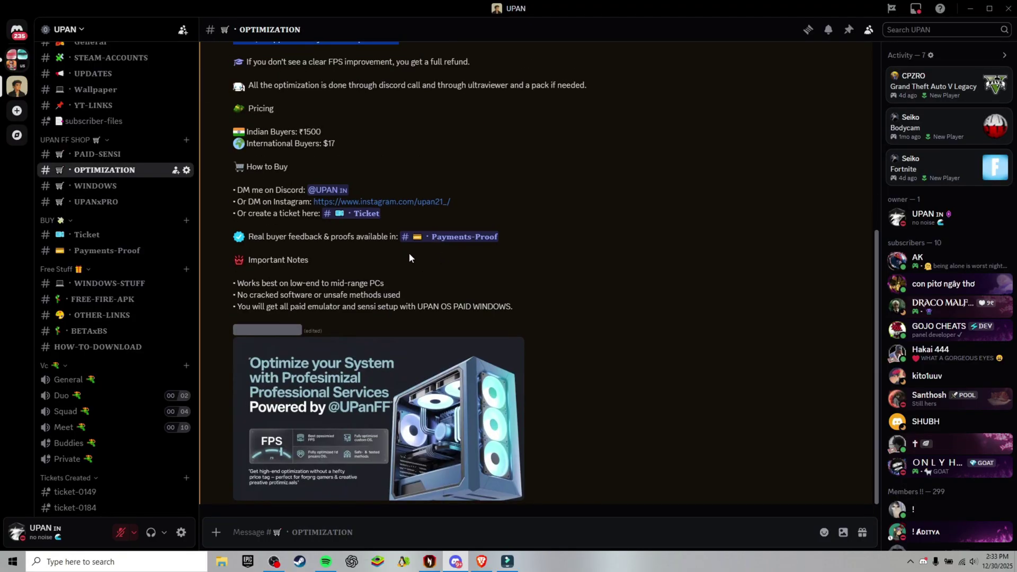
- Review the custom Windows offer in the WINDOWS channel and the pricing and buying instructions in PAID-SENSI
click(114, 187)
scroll(326, 255, up, 6)
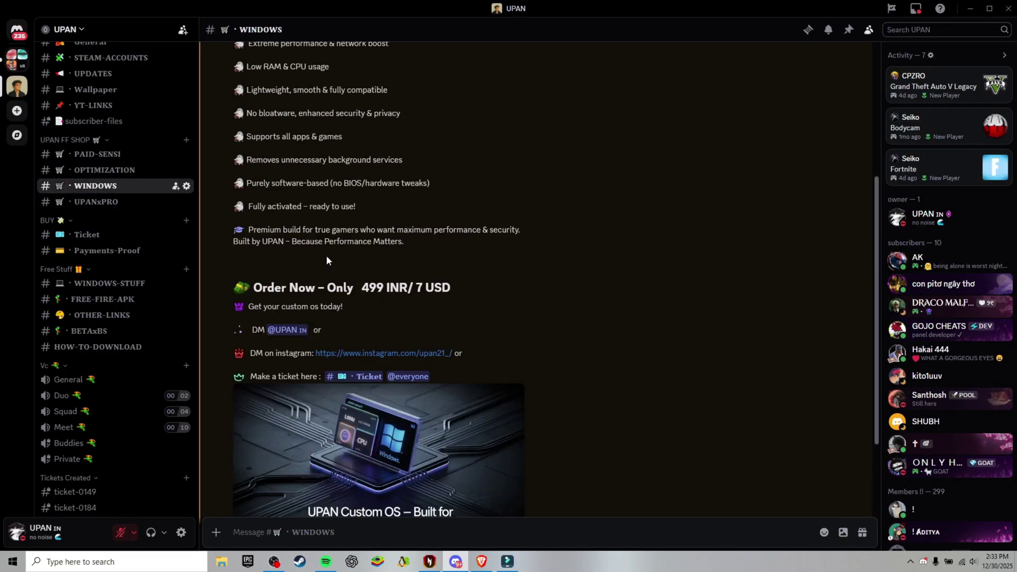
click(97, 154)
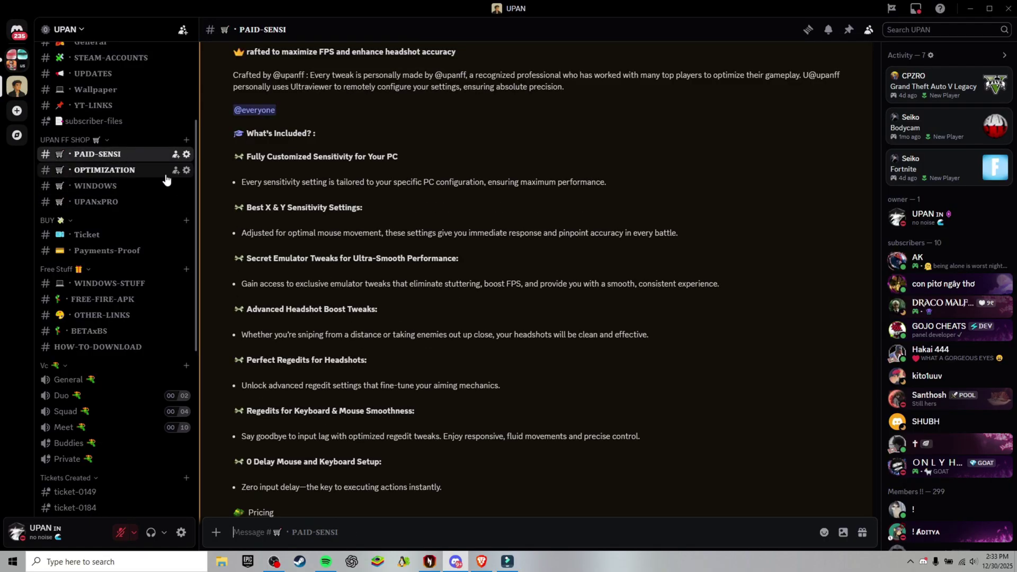
scroll(431, 241, down, 7)
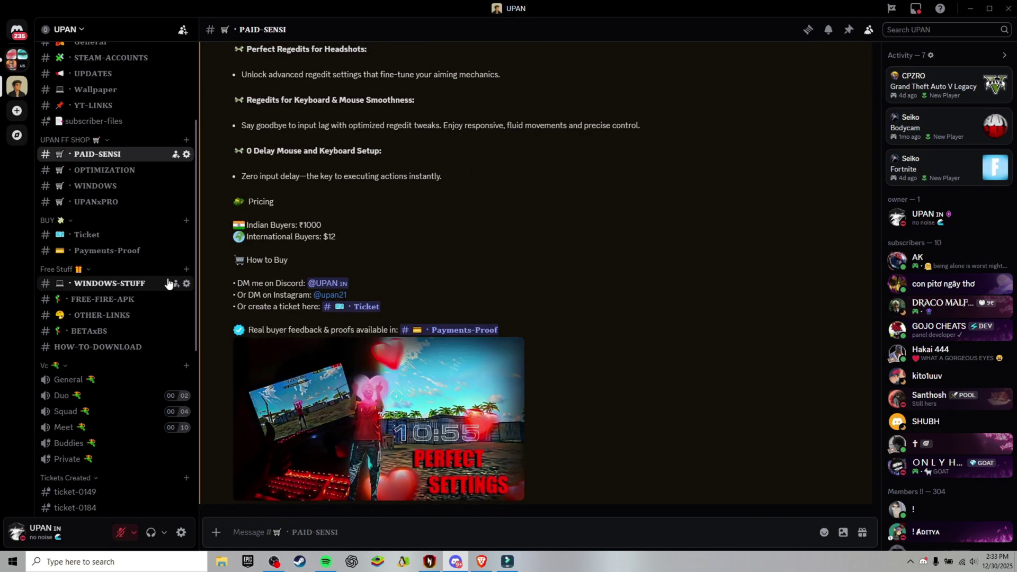
- Start a purchase in the Ticket channel and open the newly created ticket
click(86, 234)
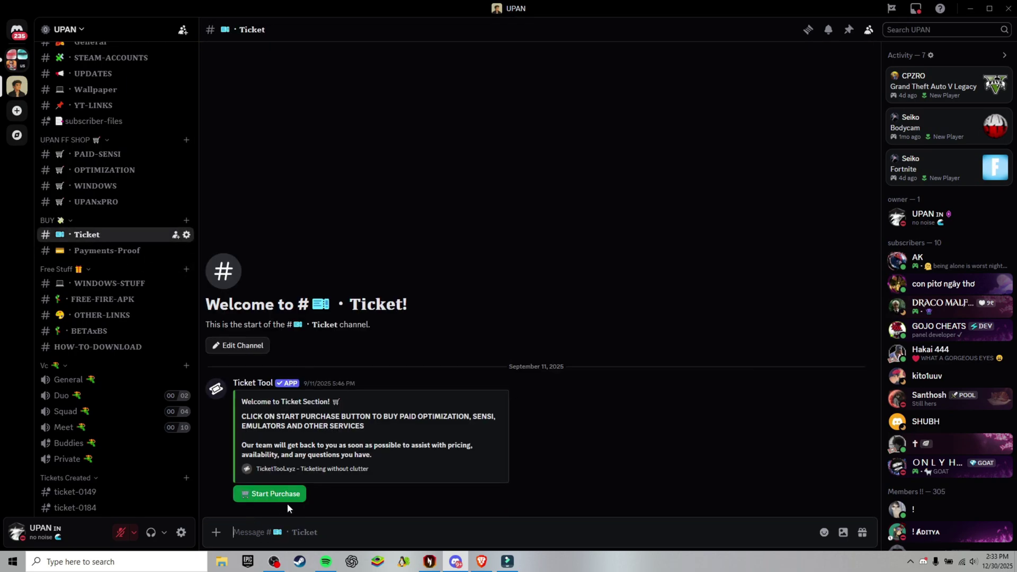
click(265, 494)
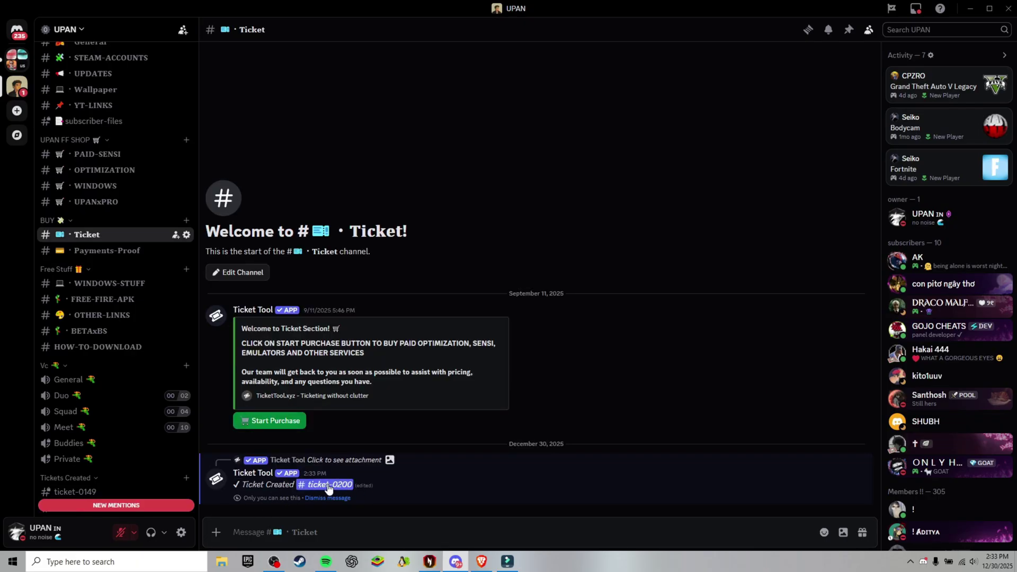
click(334, 485)
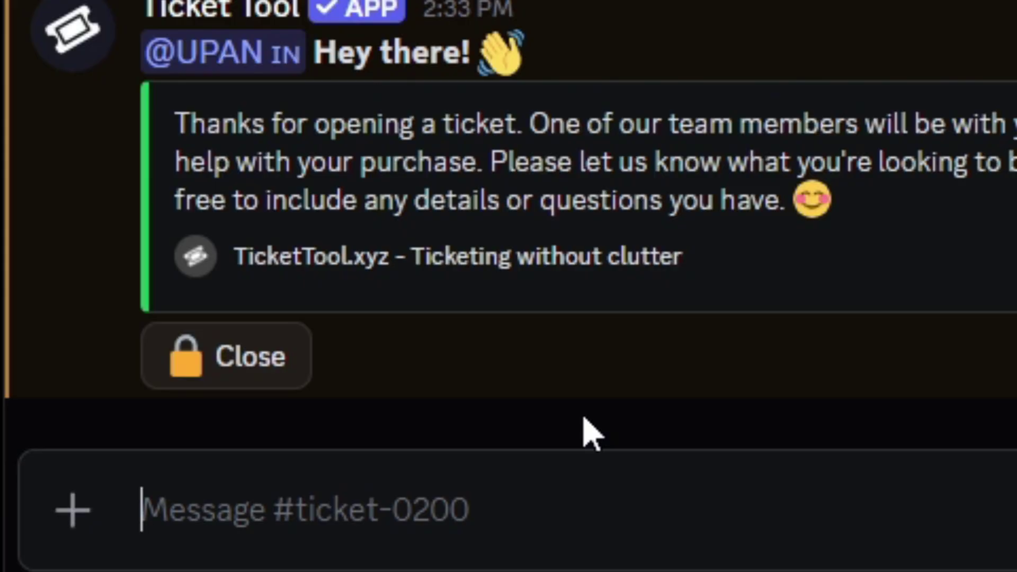
- Send the message "I want to buiy paid sensi/ optimization / windows\" in the opened purchase ticket
text(I)
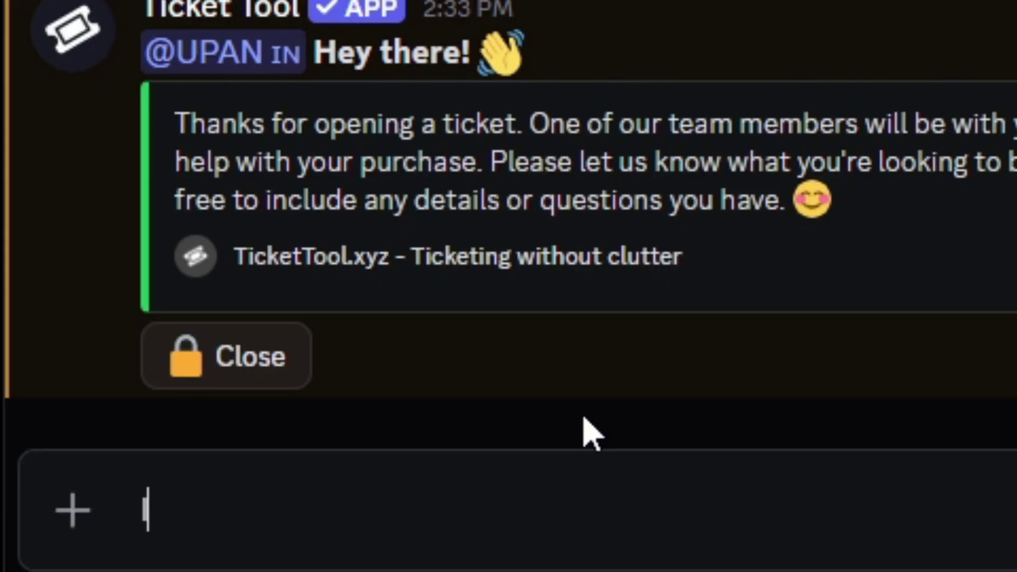
text( qwan)
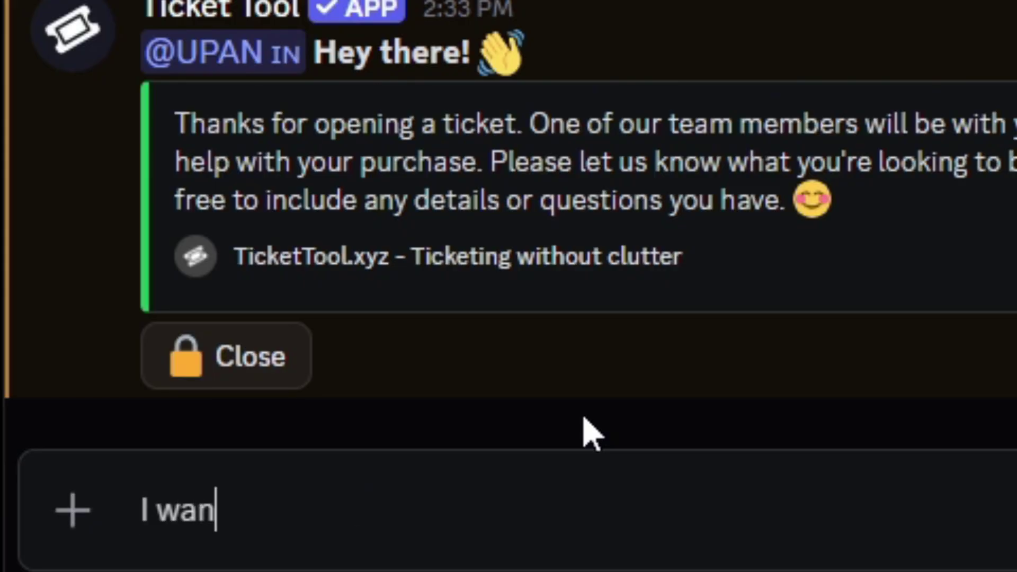
text(t to buiy paid )
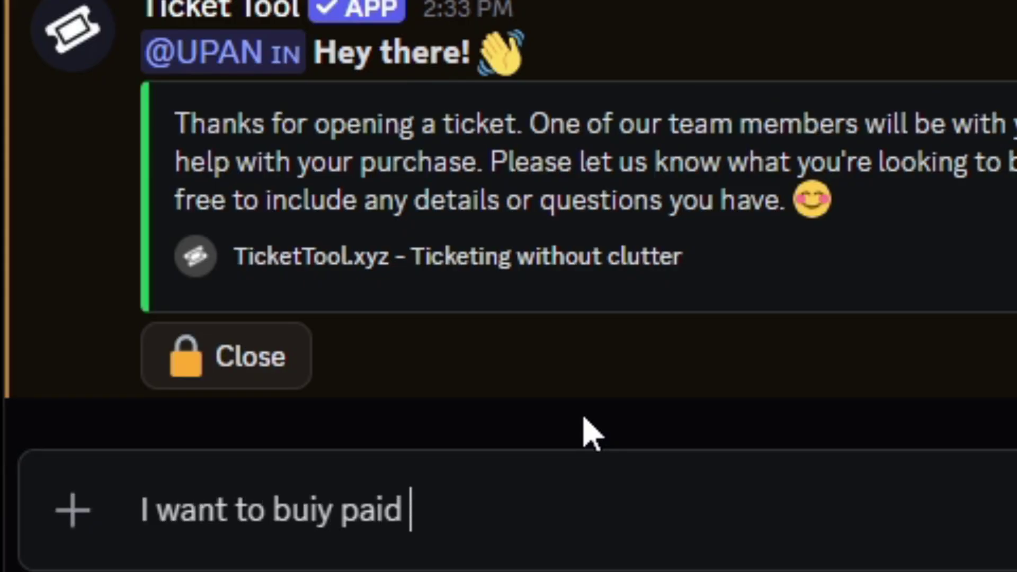
text(sensi)
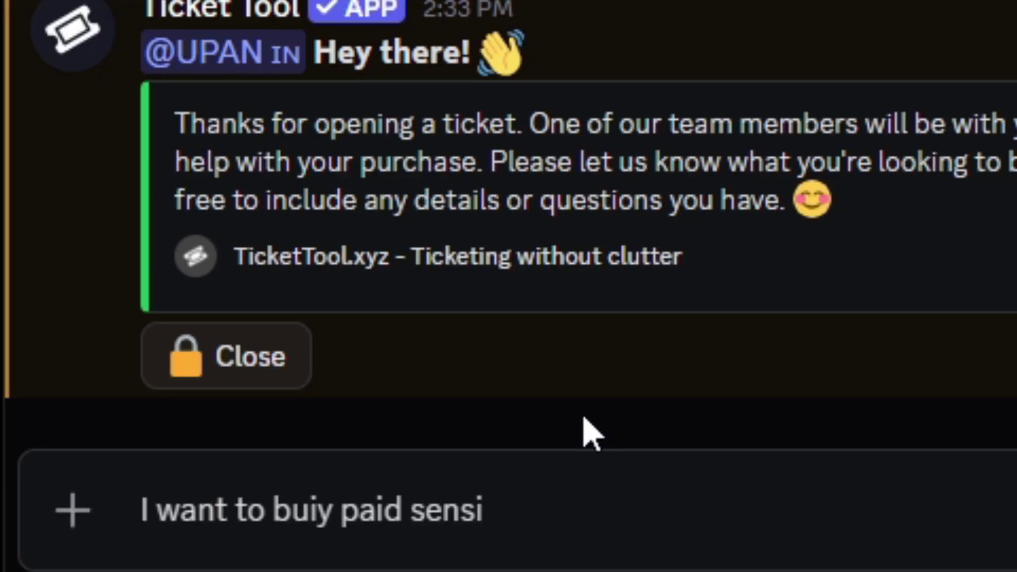
text(/ optimizat)
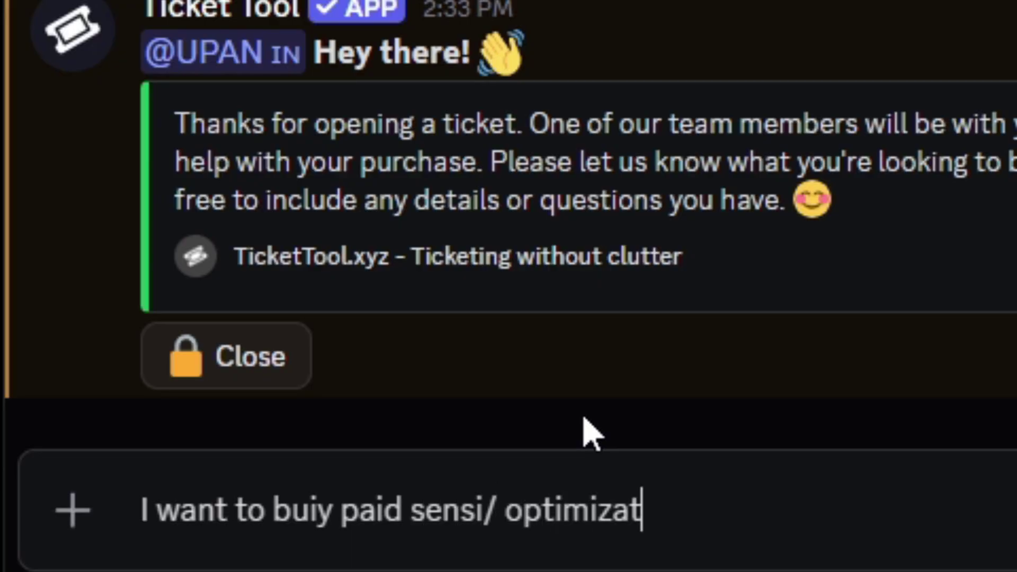
text(ion /)
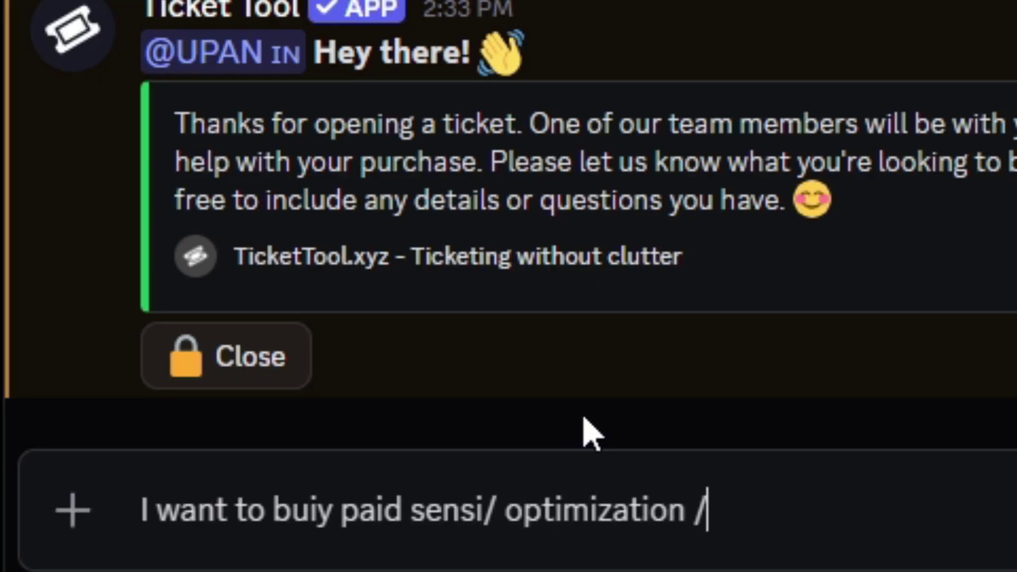
text( windows\)
key(Return)
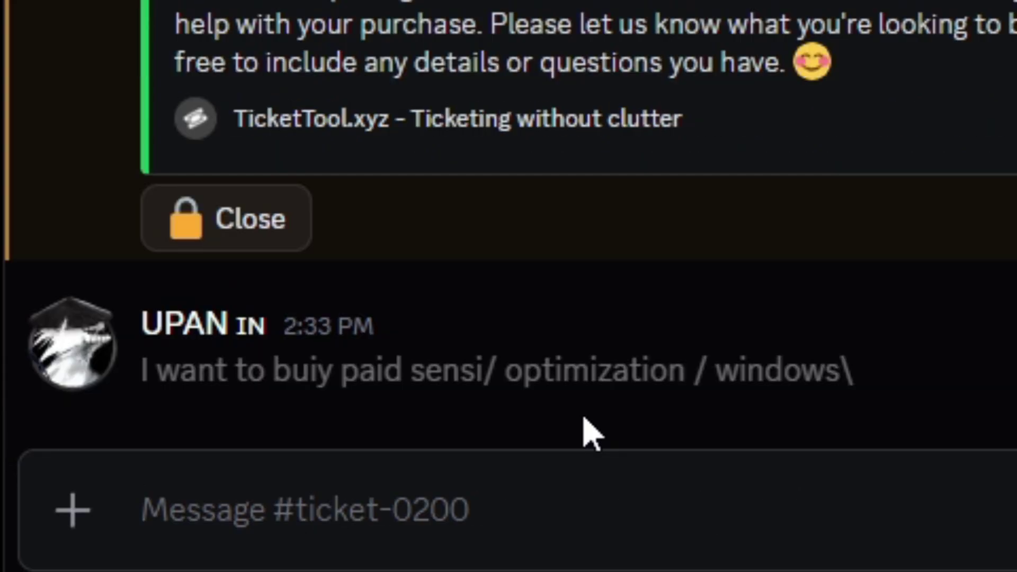